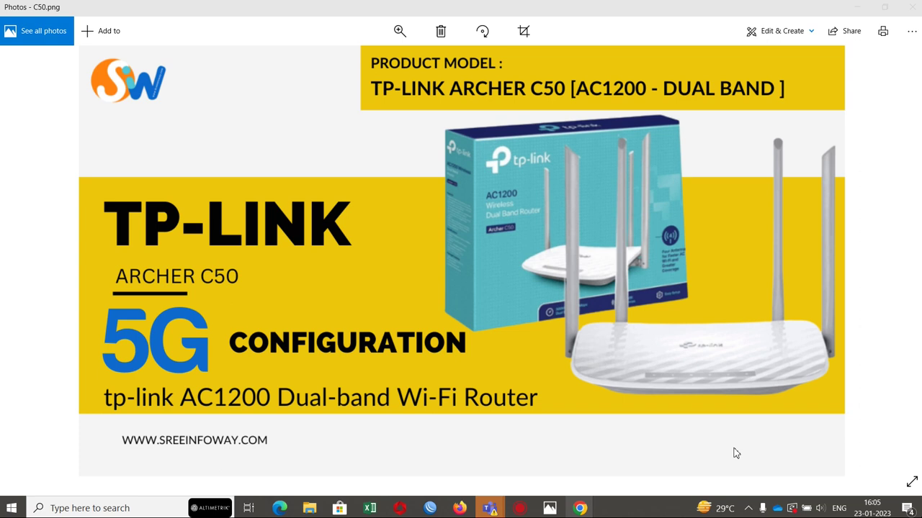
# Step: Bring up the Windows Run box, which already holds the ncpa.cpl command
pyautogui.press('super+r')
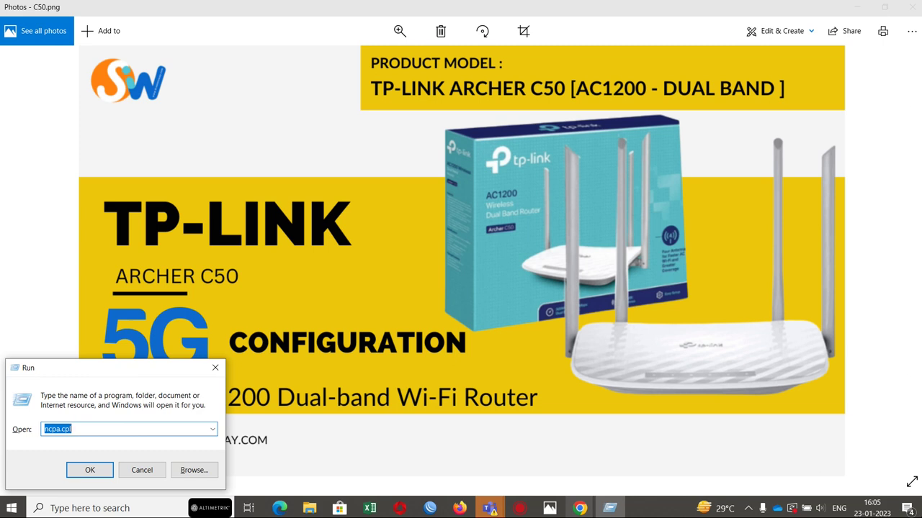
# Step: Check the available networks in the tray, then run ncpa.cpl to open Network Connections
pyautogui.click(748, 510)
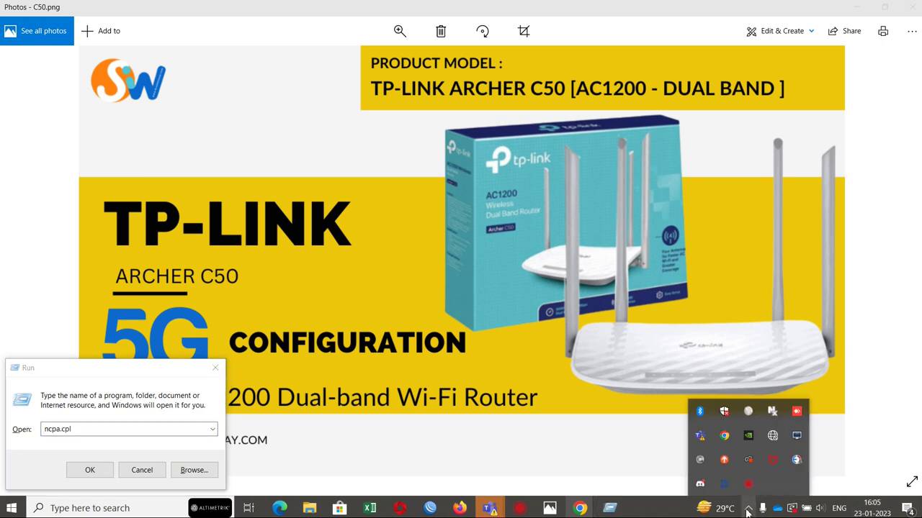
pyautogui.click(772, 437)
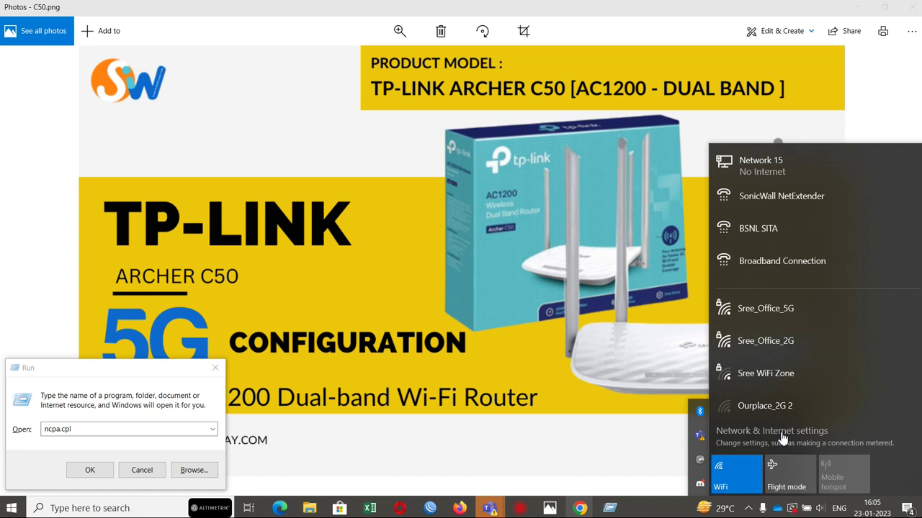
pyautogui.click(100, 430)
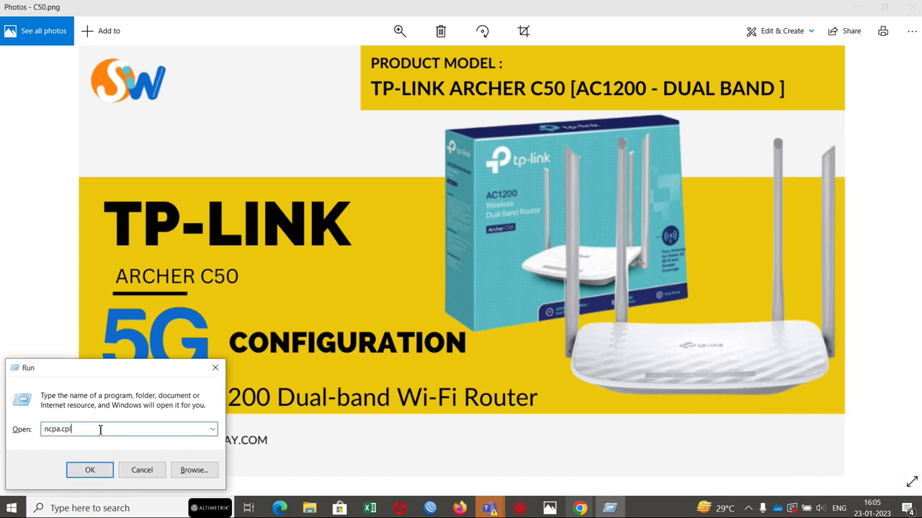
pyautogui.doubleClick(100, 430)
pyautogui.press('Return')
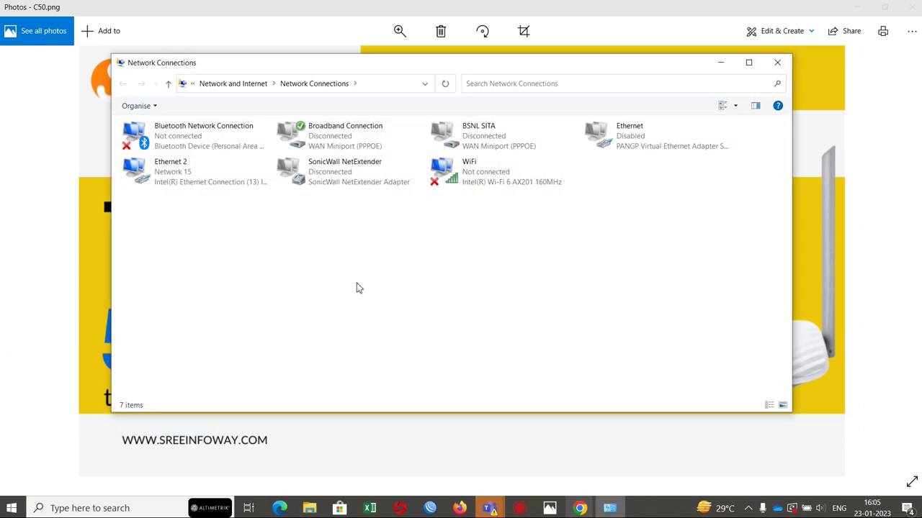
# Step: Keep Ethernet 2's IPv4 obtaining IP and DNS automatically, then close and minimize Network Connections
pyautogui.doubleClick(182, 179)
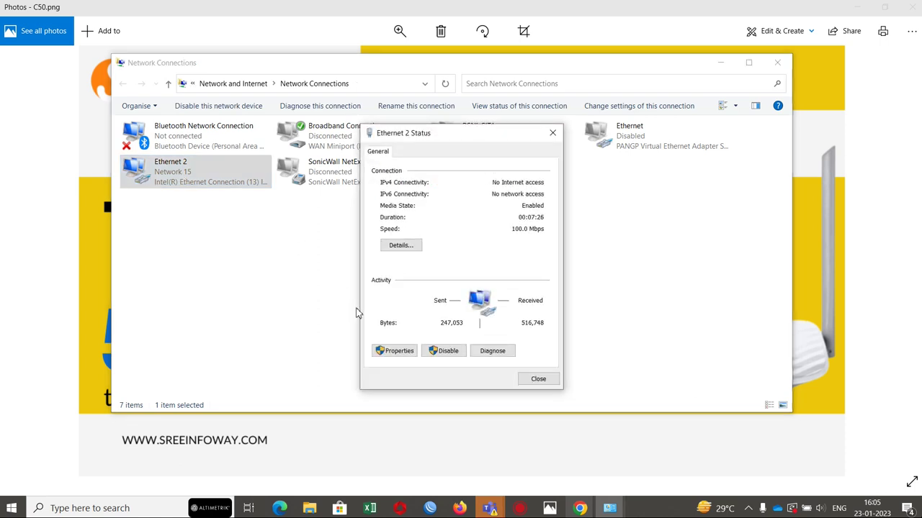
pyautogui.click(409, 358)
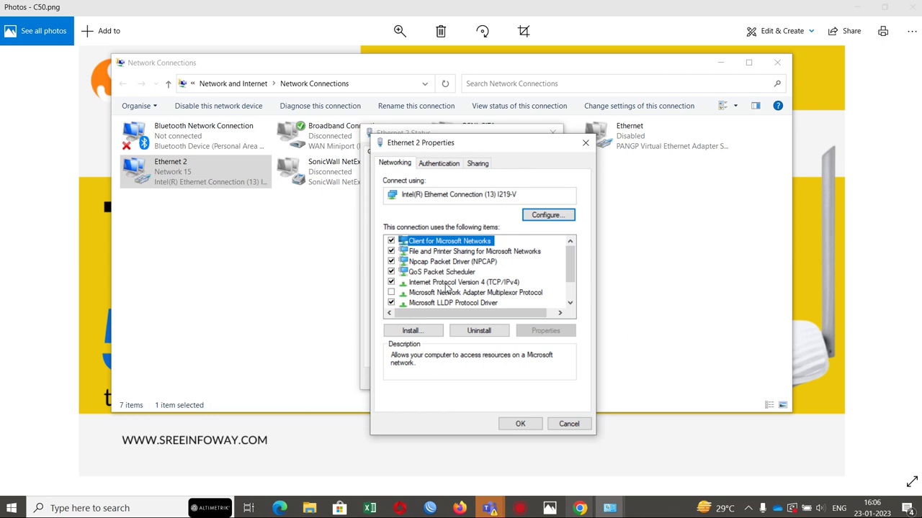
pyautogui.doubleClick(445, 284)
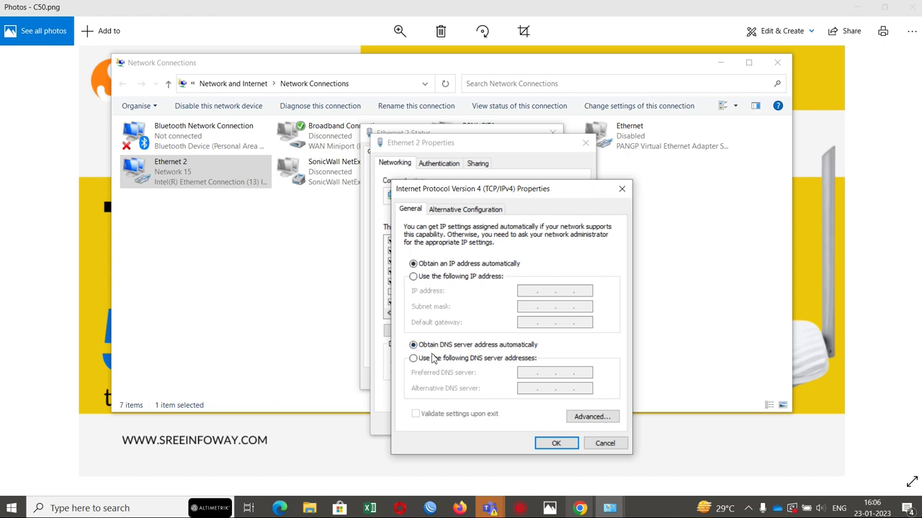
pyautogui.click(554, 445)
pyautogui.click(536, 423)
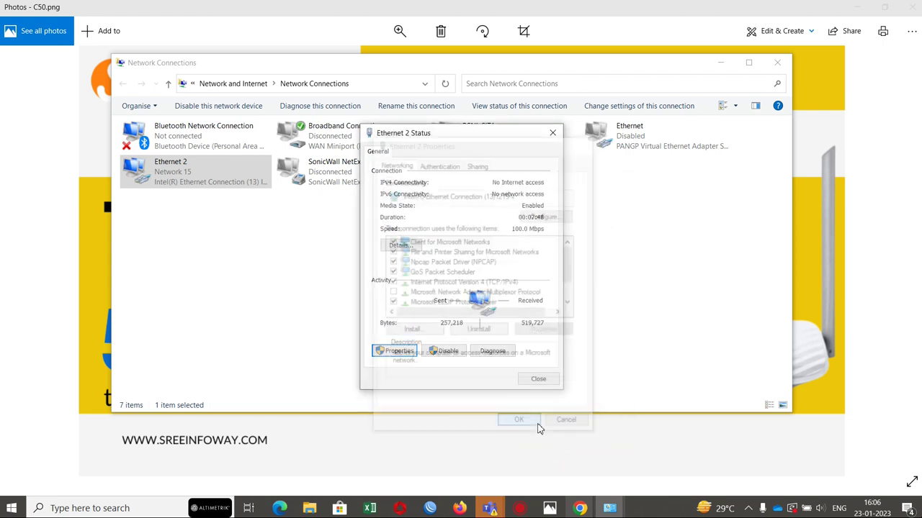
pyautogui.click(538, 379)
pyautogui.click(295, 288)
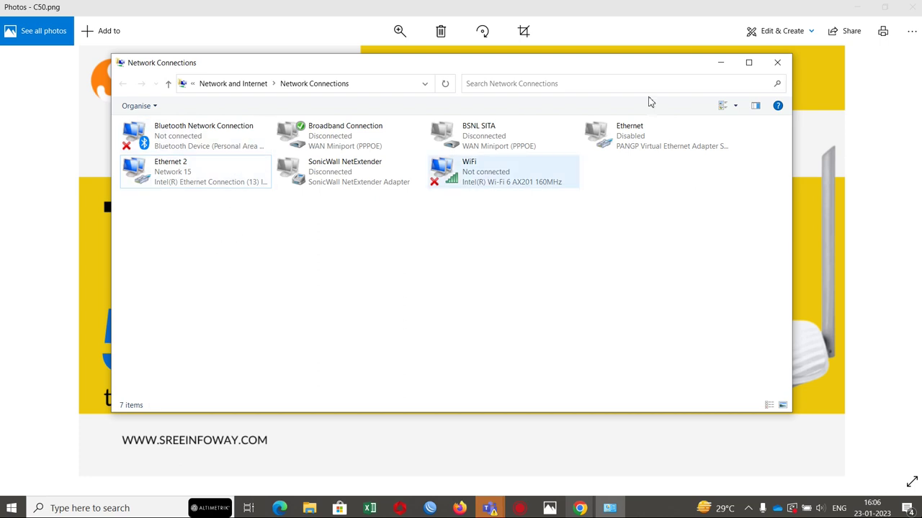
pyautogui.click(723, 67)
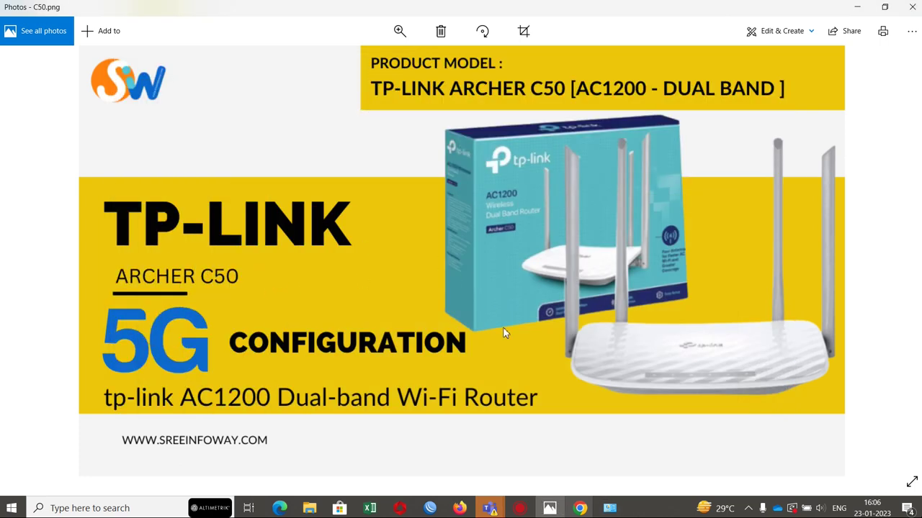
# Step: In Chrome's New Tab window, go to tplinkwifi.net
pyautogui.click(581, 508)
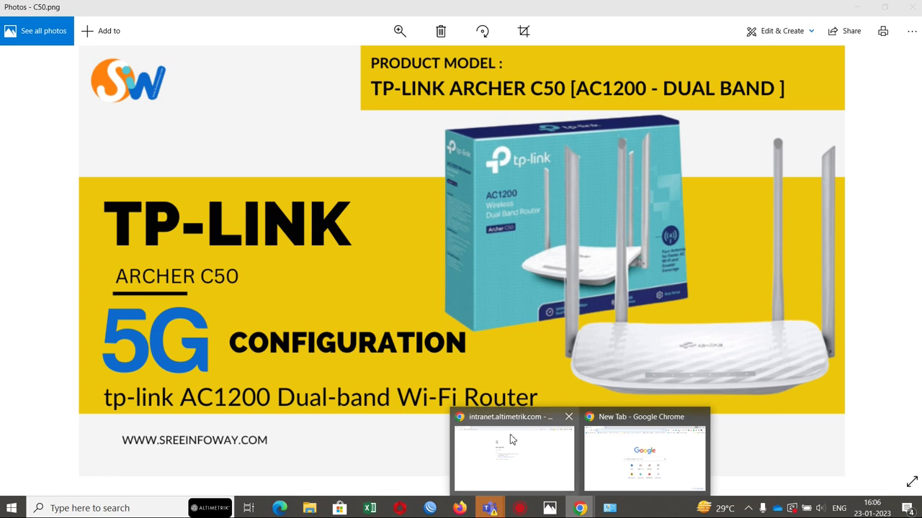
pyautogui.click(648, 452)
pyautogui.click(281, 29)
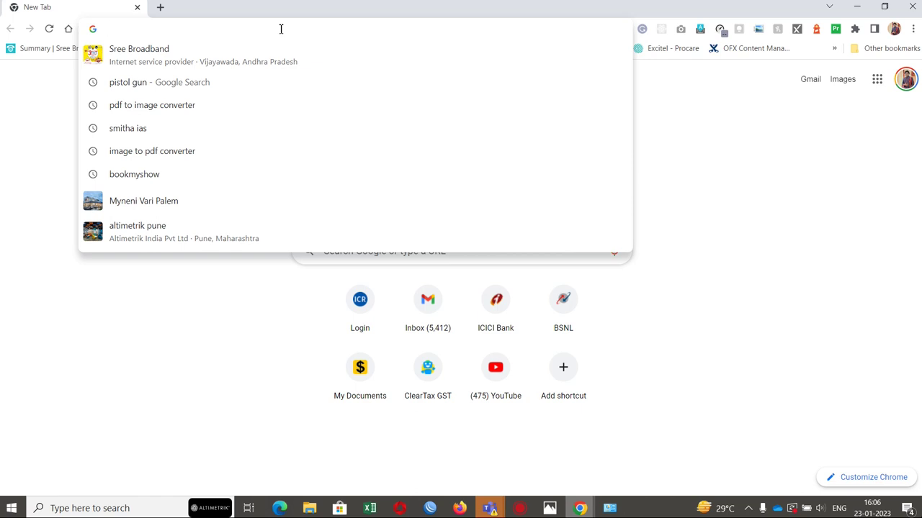
pyautogui.write('tp')
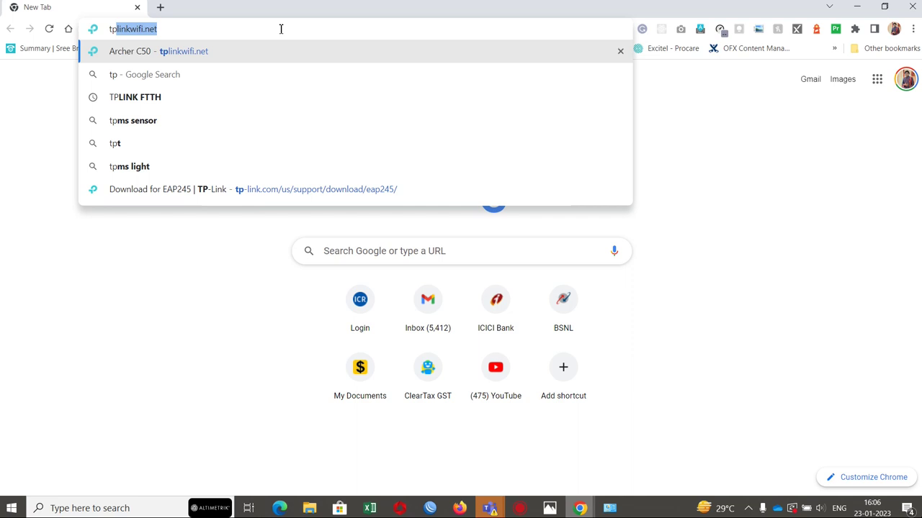
pyautogui.press('Return')
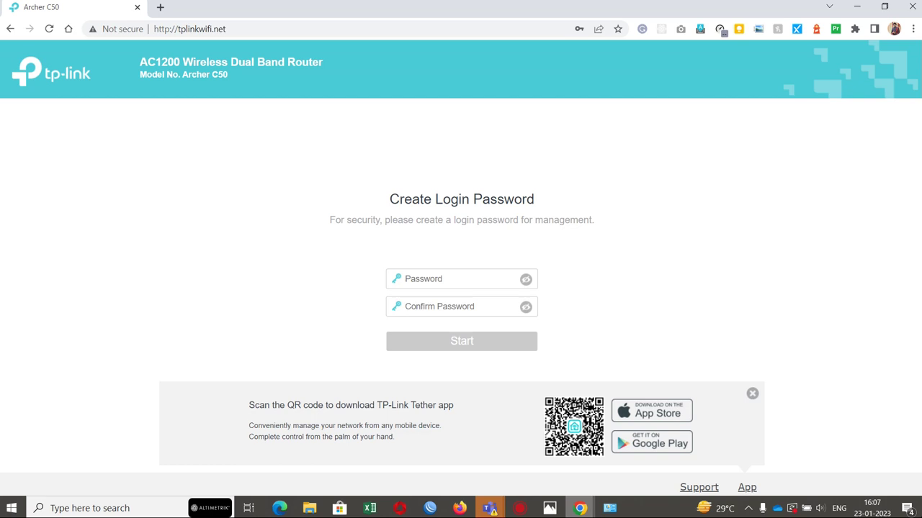
# Step: Create and confirm the router's login password, then decline Chrome's password update
pyautogui.tripleClick(395, 219)
pyautogui.click(434, 284)
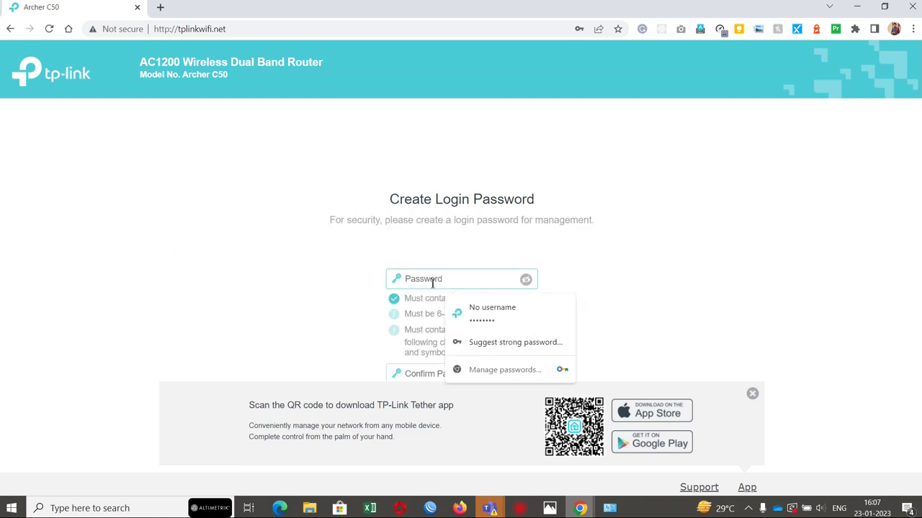
pyautogui.write('admin123')
pyautogui.press('Tab')
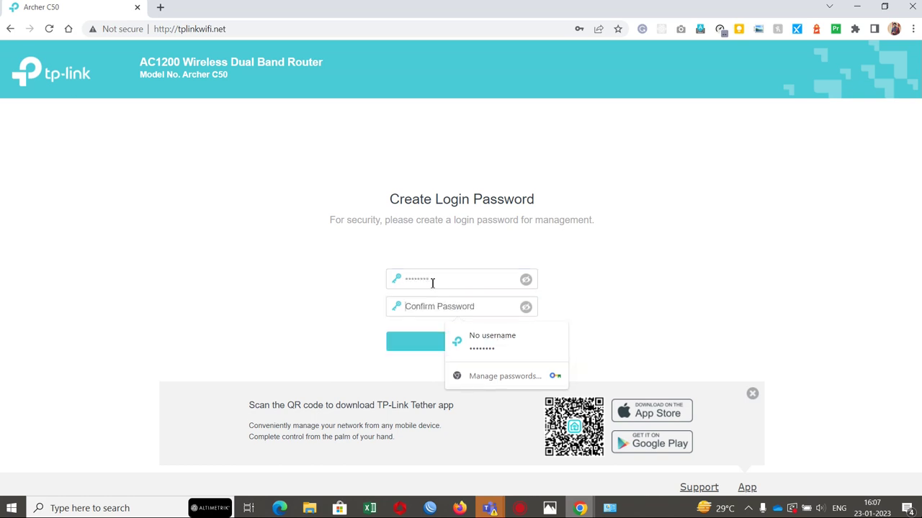
pyautogui.write('admin1')
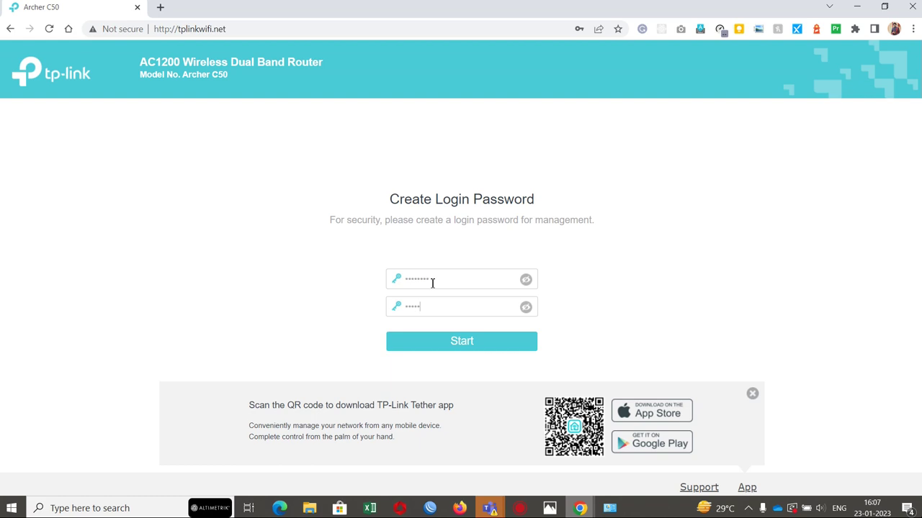
pyautogui.write('23')
pyautogui.click(478, 346)
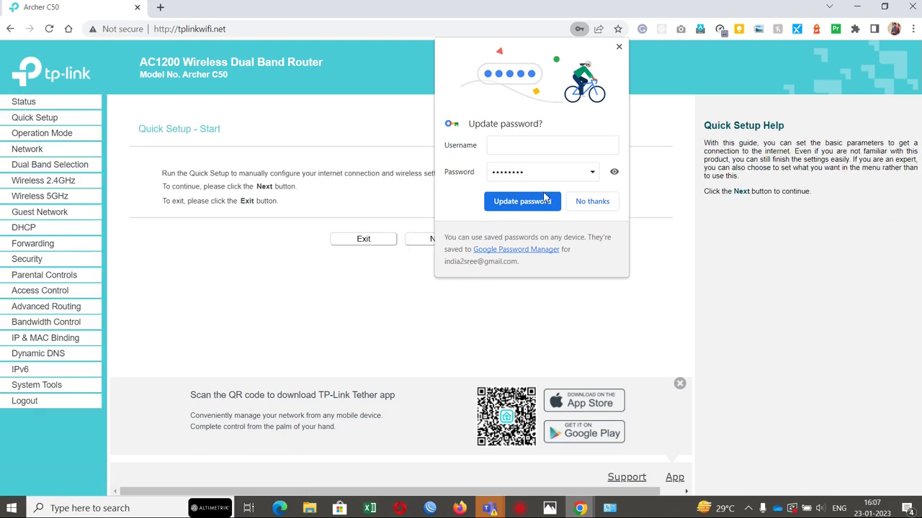
pyautogui.click(593, 204)
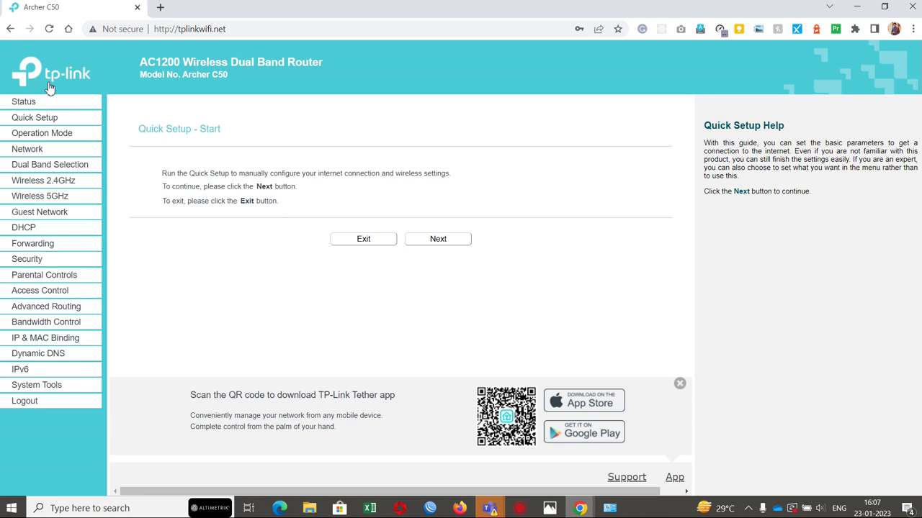
# Step: Highlight the AC1200 Wireless Dual Band Router title and the Archer C50 model number
pyautogui.tripleClick(172, 63)
pyautogui.tripleClick(200, 63)
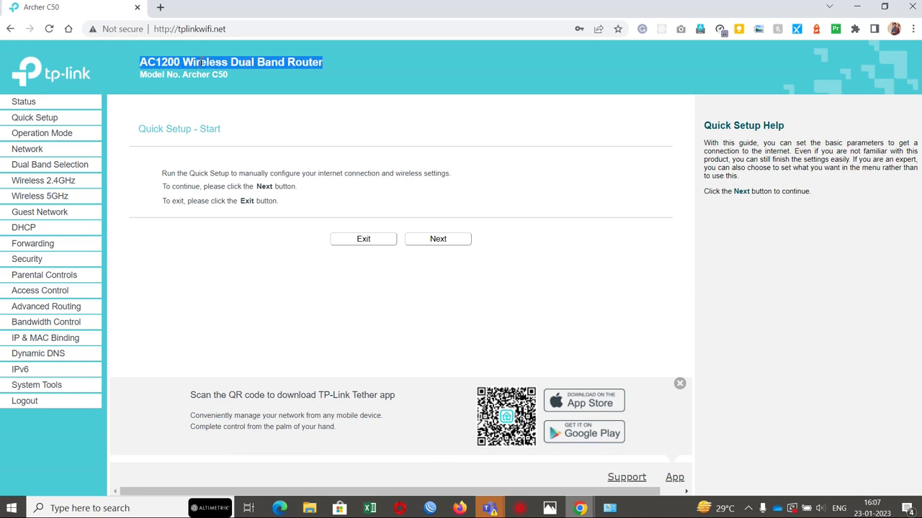
pyautogui.tripleClick(163, 76)
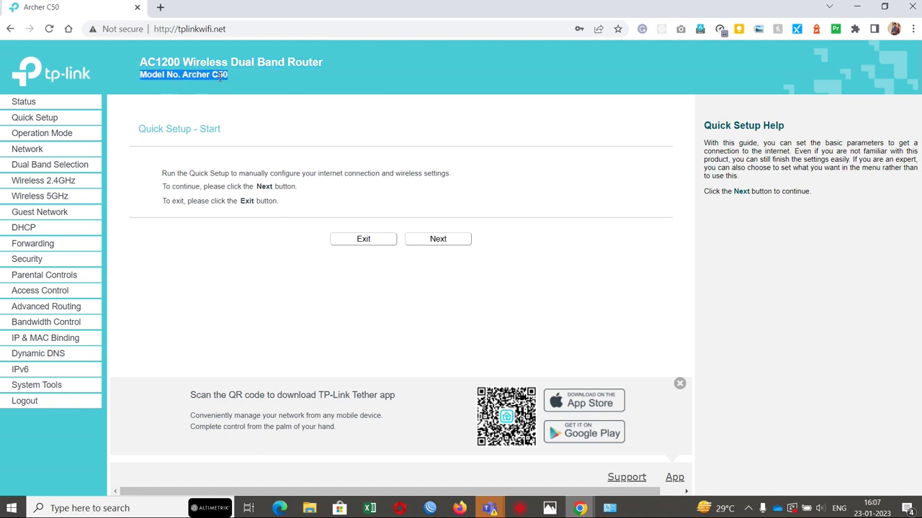
pyautogui.click(23, 103)
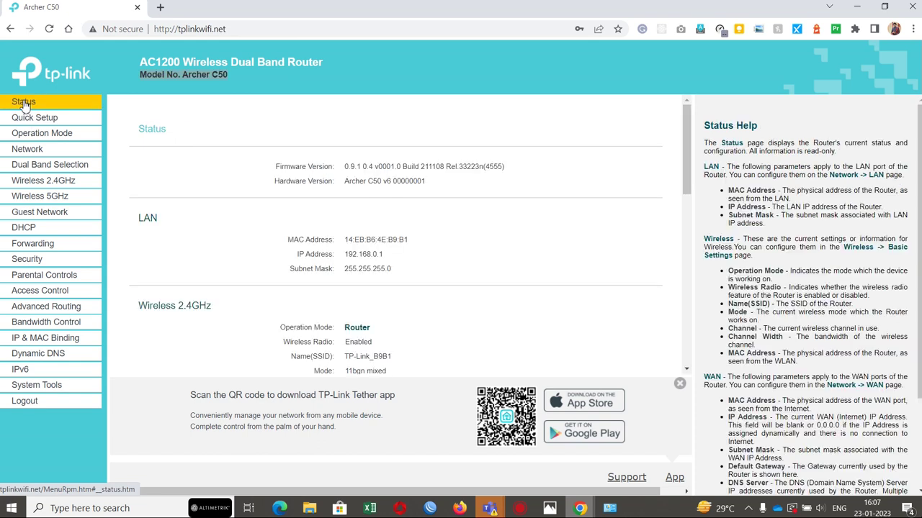
pyautogui.tripleClick(367, 245)
pyautogui.tripleClick(372, 257)
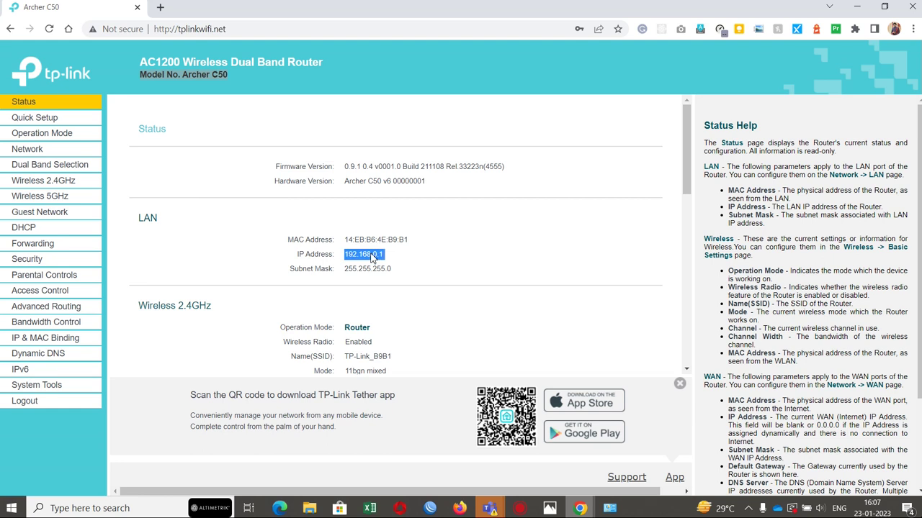
pyautogui.click(410, 259)
pyautogui.scroll(-1, 410, 258)
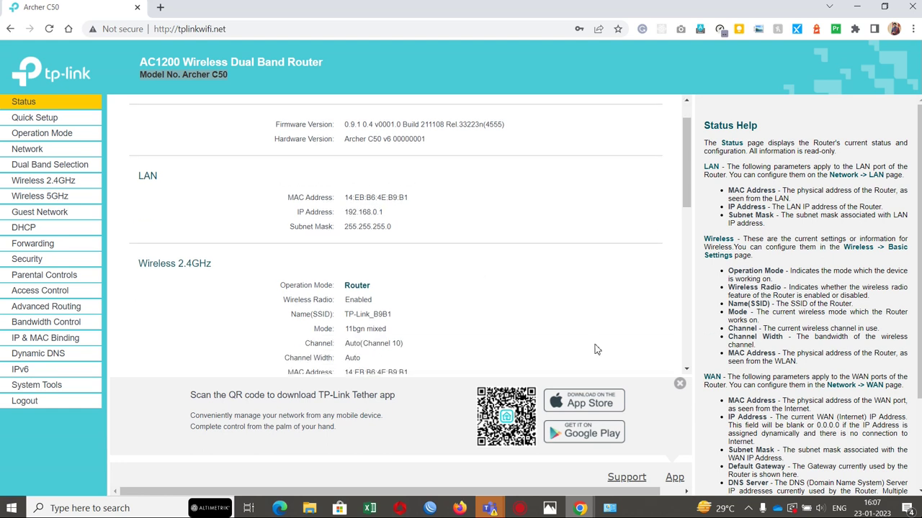
pyautogui.click(679, 383)
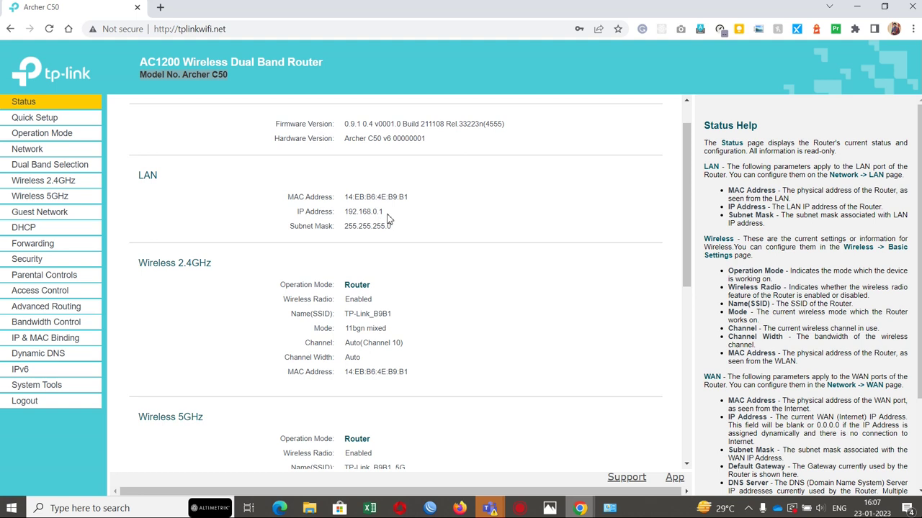
pyautogui.doubleClick(400, 234)
pyautogui.scroll(-1, 422, 290)
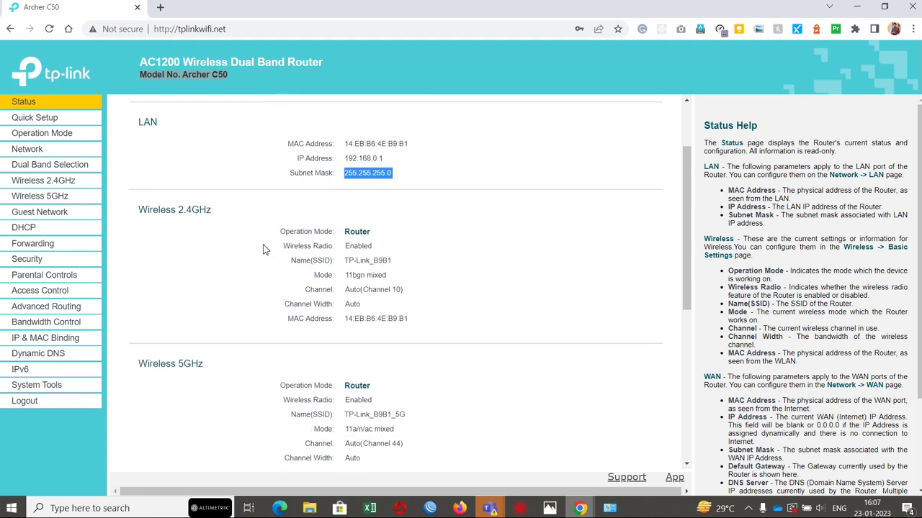
pyautogui.doubleClick(358, 234)
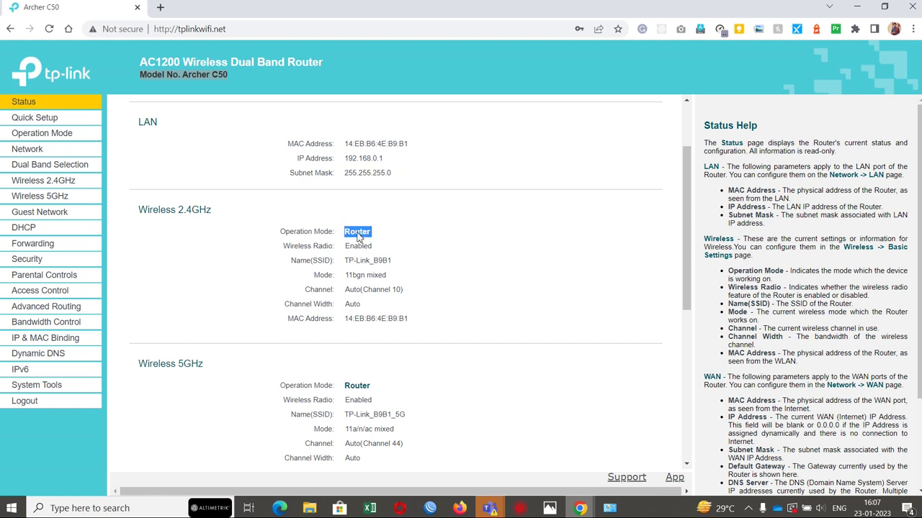
pyautogui.doubleClick(313, 232)
pyautogui.moveTo(317, 246); pyautogui.dragTo(358, 252)
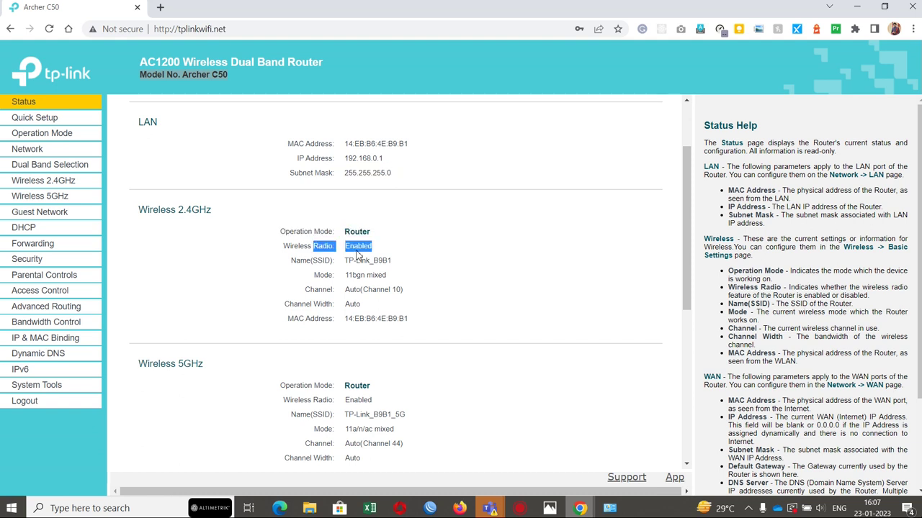
pyautogui.doubleClick(357, 252)
pyautogui.click(357, 253)
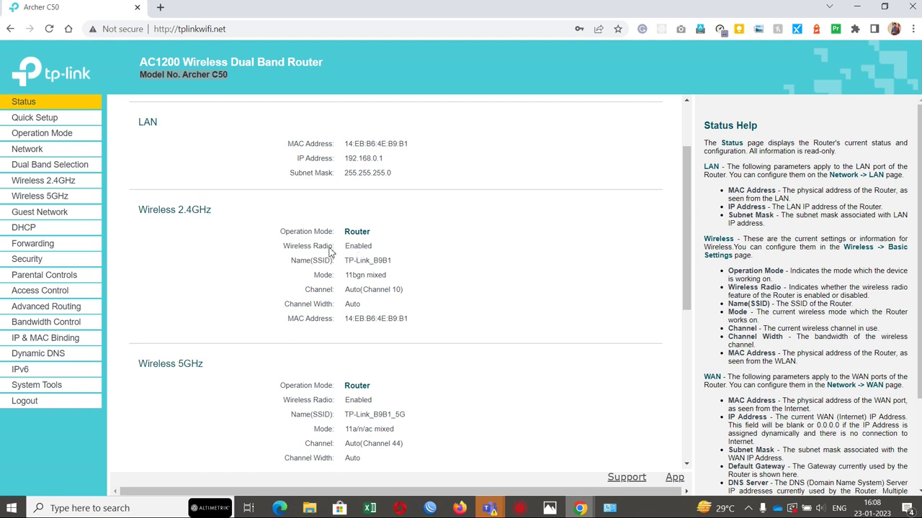
pyautogui.tripleClick(333, 252)
pyautogui.moveTo(345, 261); pyautogui.dragTo(393, 261)
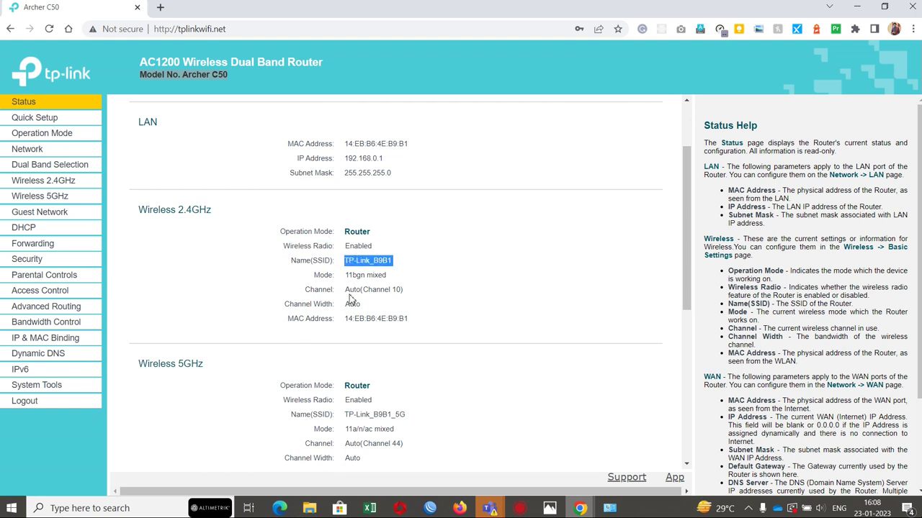
pyautogui.scroll(-1, 350, 299)
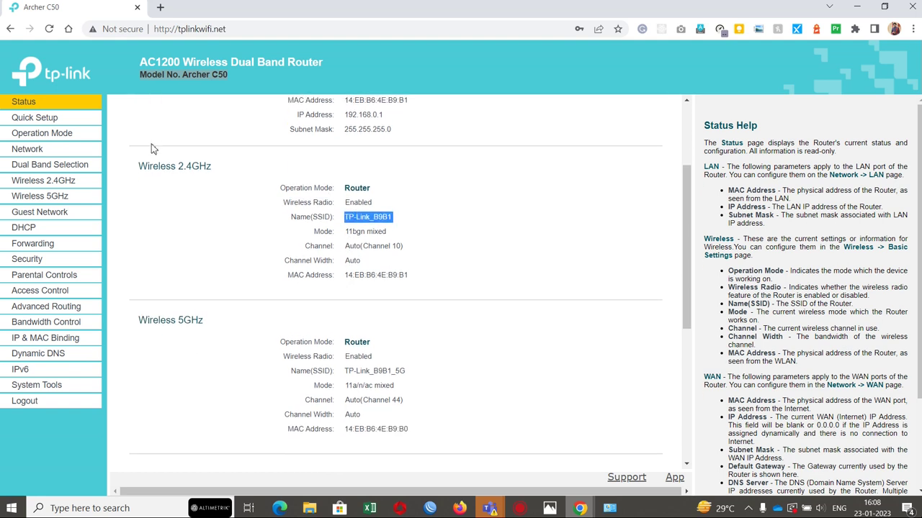
pyautogui.tripleClick(159, 320)
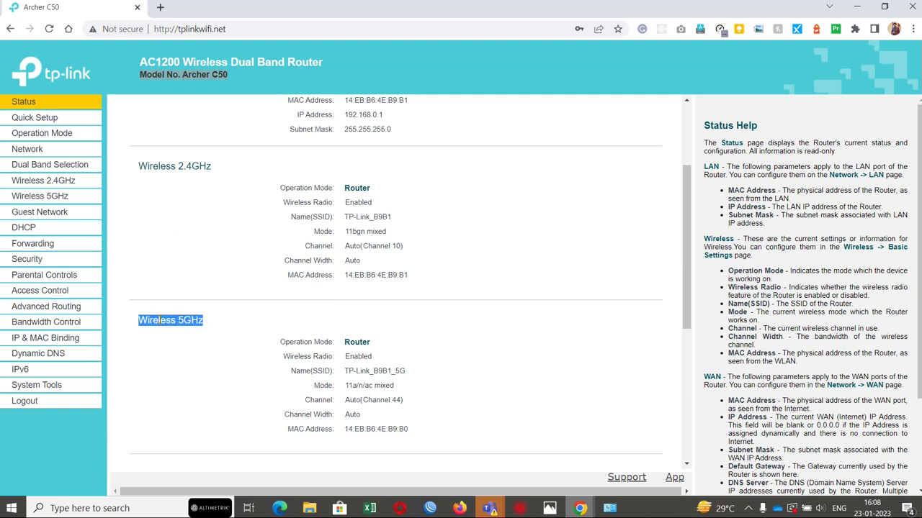
pyautogui.scroll(-3, 200, 364)
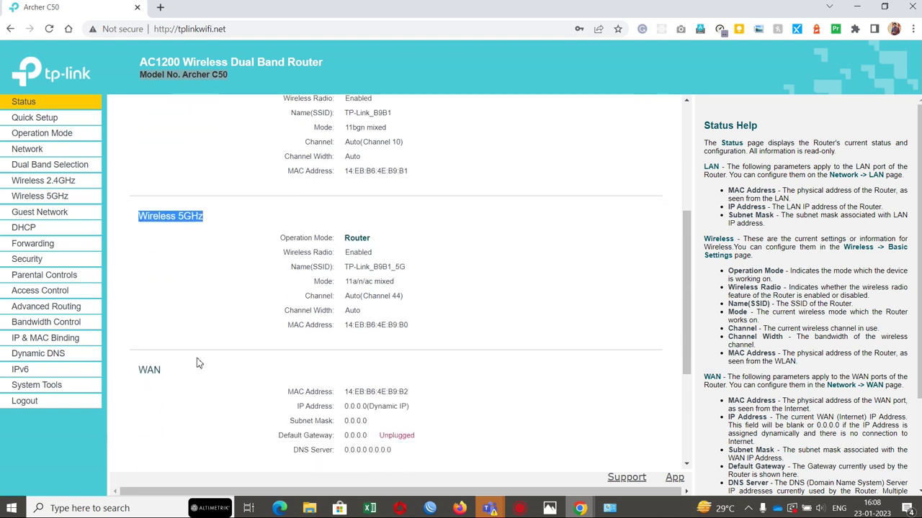
pyautogui.tripleClick(149, 277)
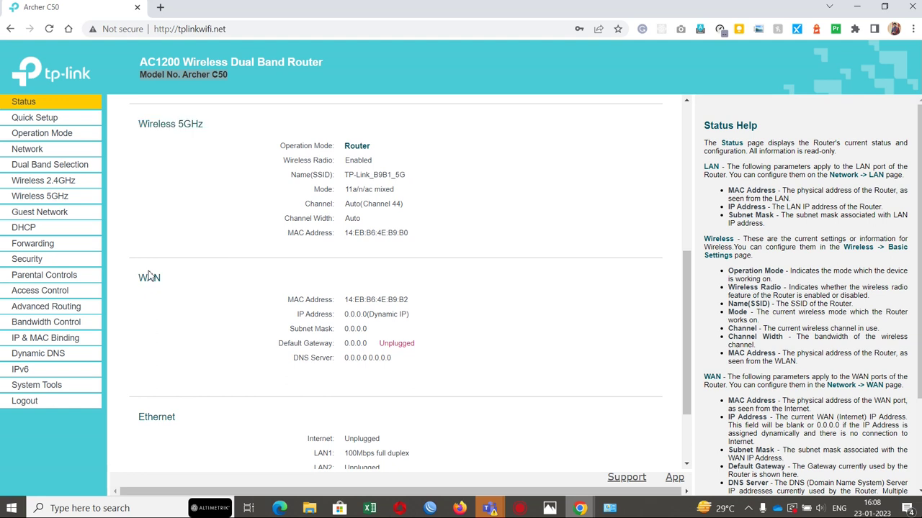
pyautogui.click(257, 311)
pyautogui.moveTo(291, 303); pyautogui.dragTo(393, 376)
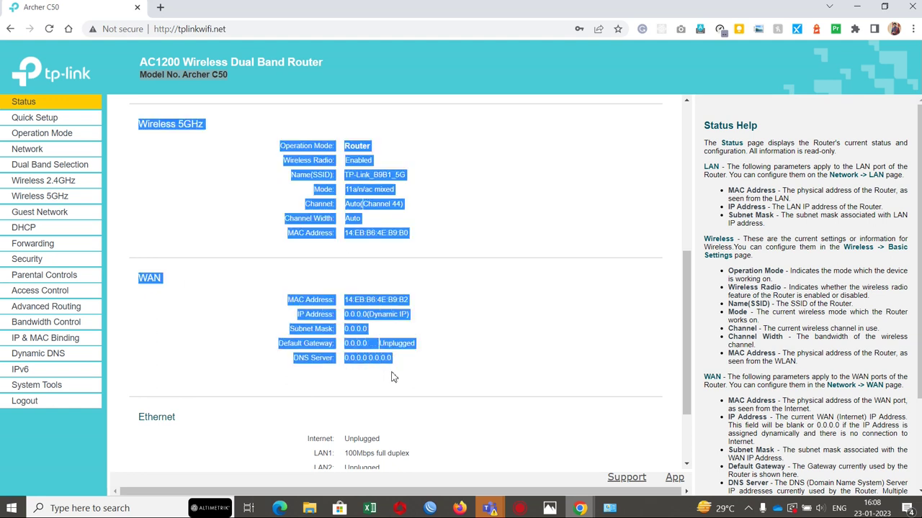
pyautogui.click(461, 331)
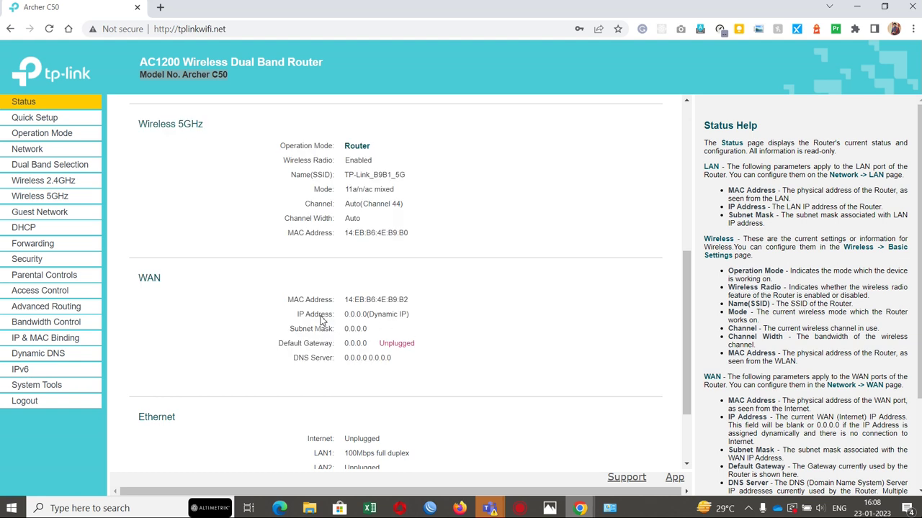
pyautogui.tripleClick(380, 317)
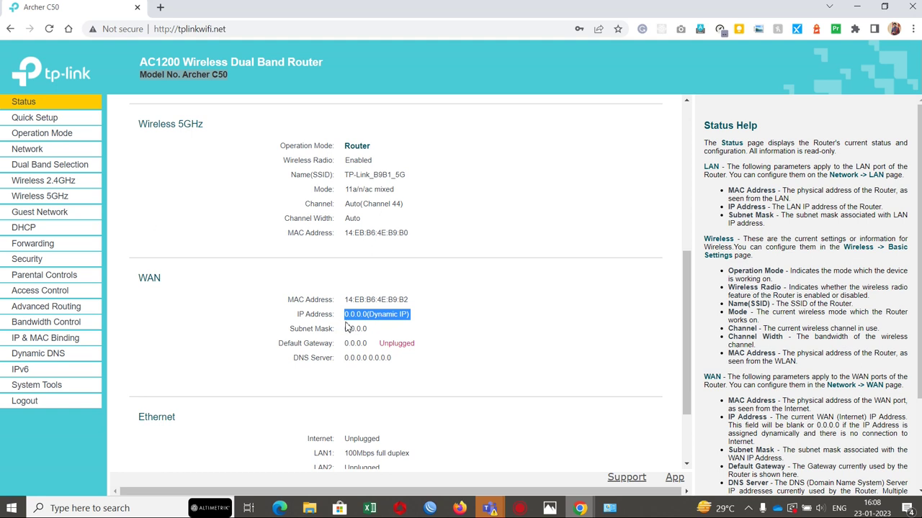
pyautogui.click(481, 420)
pyautogui.scroll(-1, 481, 420)
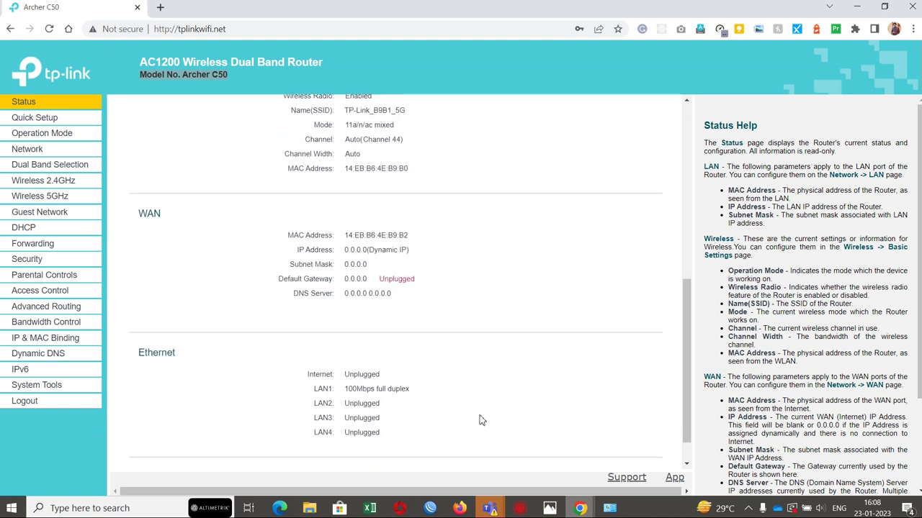
pyautogui.scroll(1, 275, 292)
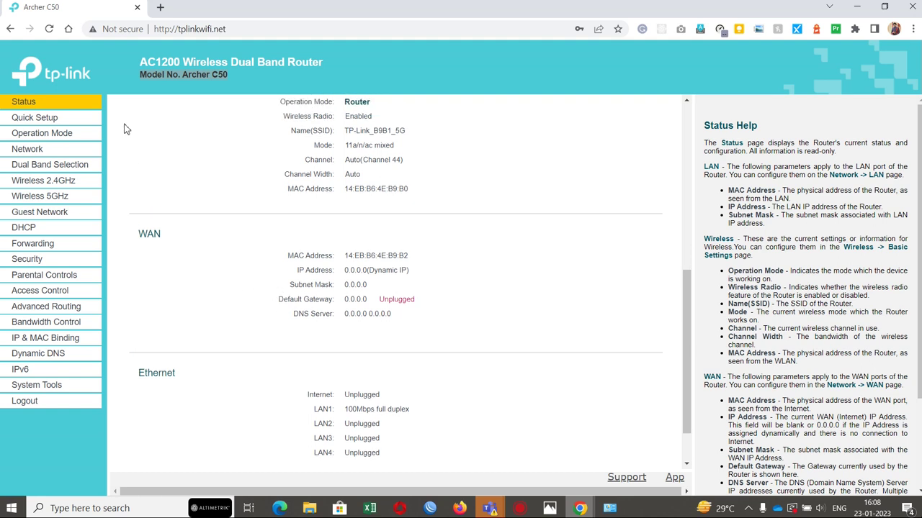
# Step: Go from the Quick Setup start page to Operation Mode, where Wireless Router is selected
pyautogui.click(46, 121)
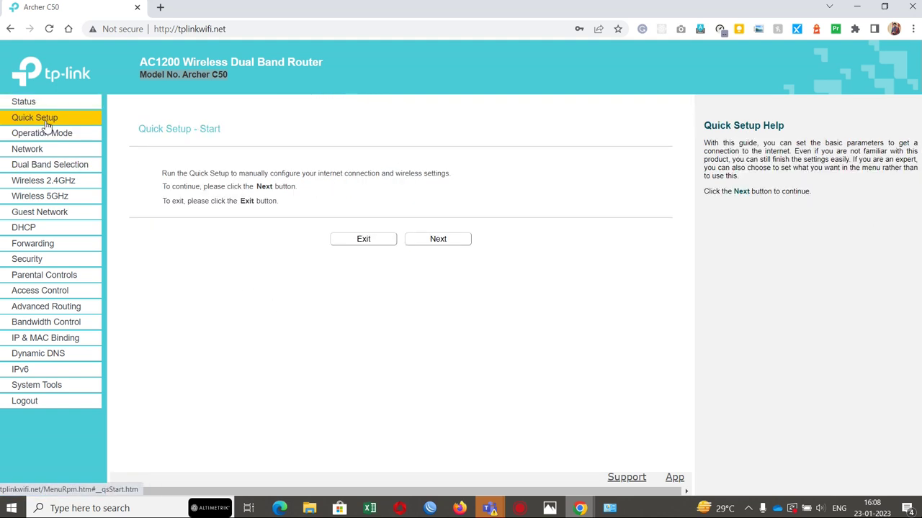
pyautogui.tripleClick(226, 175)
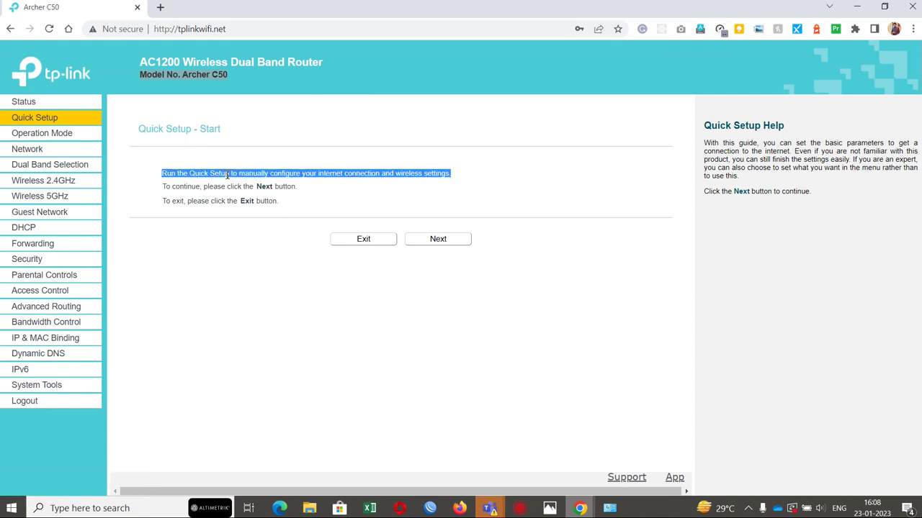
pyautogui.click(53, 135)
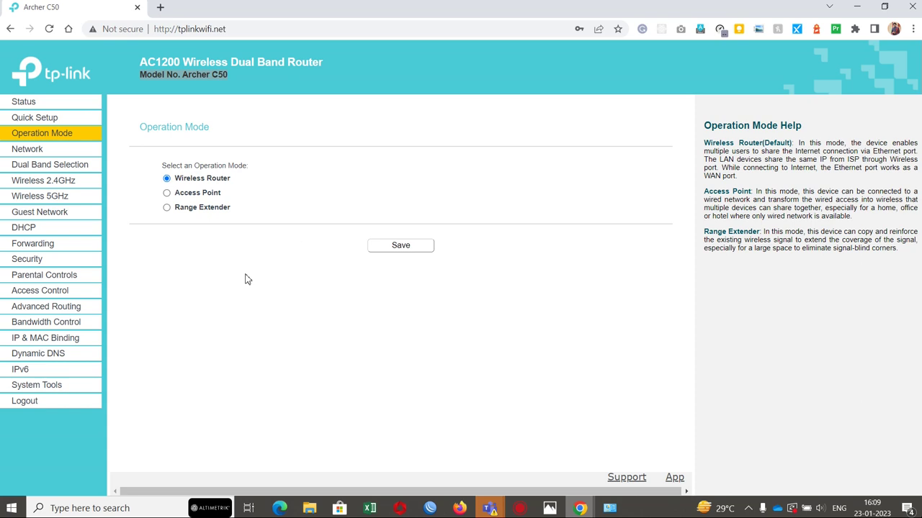
# Step: Read through the Wireless Router mode description by highlighting its text
pyautogui.moveTo(704, 143); pyautogui.dragTo(841, 257)
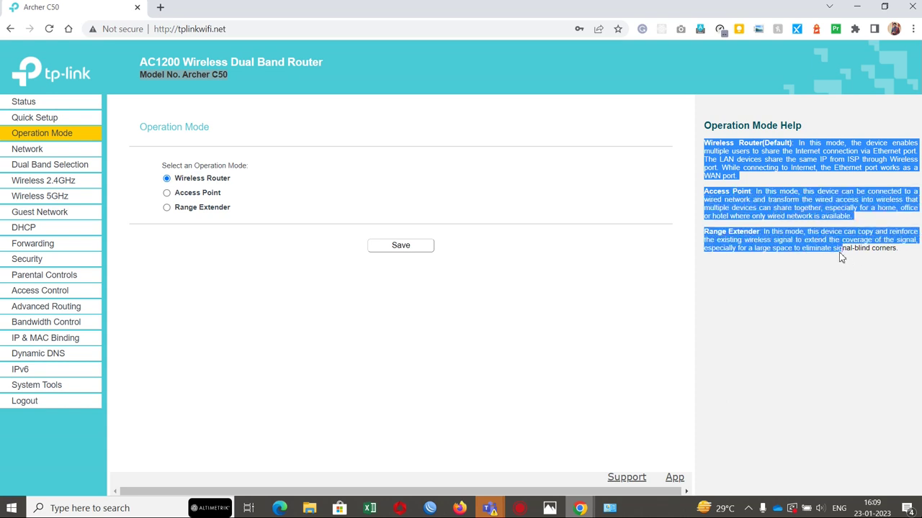
pyautogui.click(795, 200)
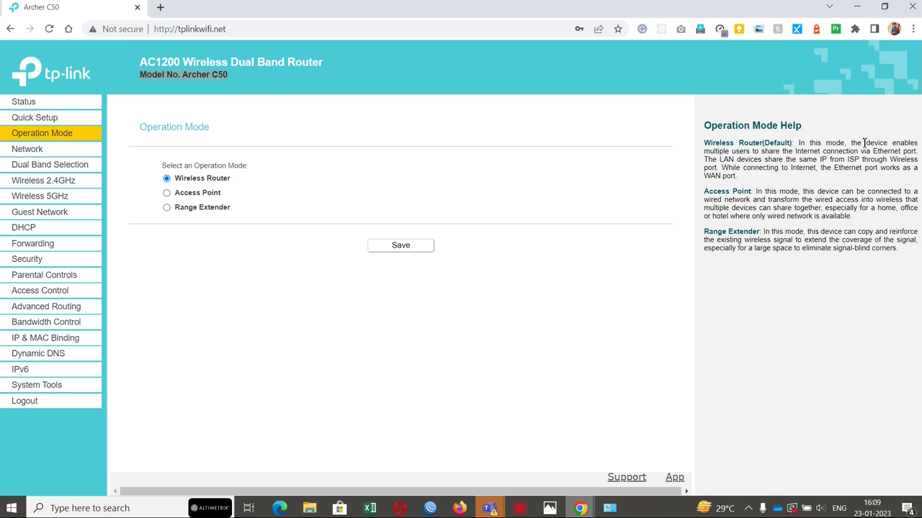
pyautogui.doubleClick(736, 153)
pyautogui.tripleClick(735, 153)
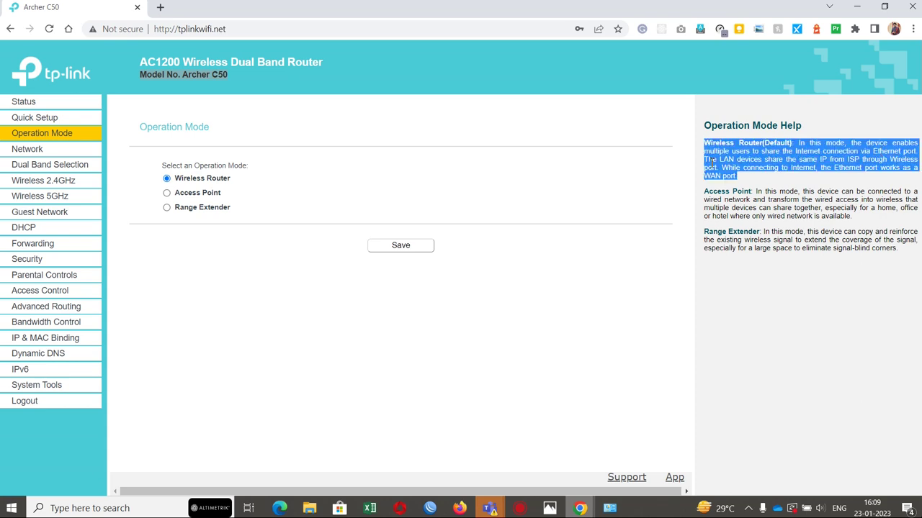
pyautogui.click(835, 159)
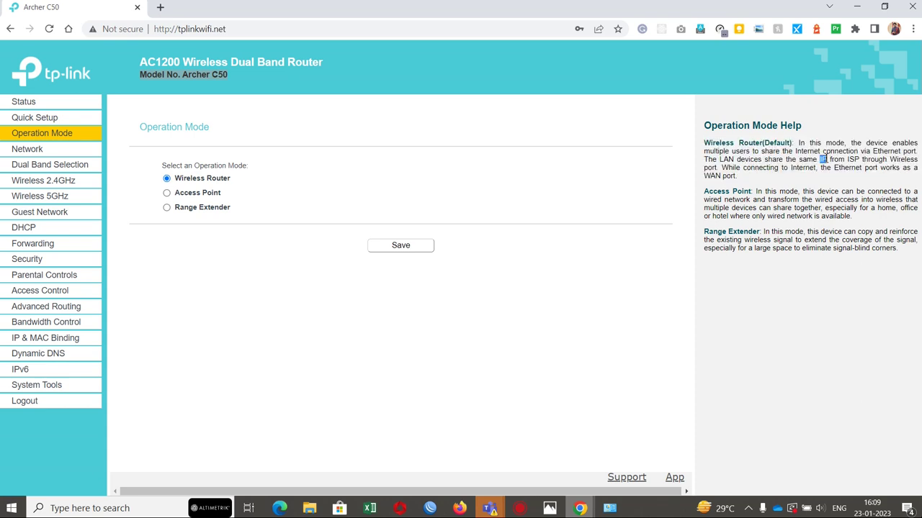
pyautogui.tripleClick(835, 159)
pyautogui.doubleClick(837, 159)
pyautogui.doubleClick(710, 167)
pyautogui.doubleClick(719, 168)
pyautogui.tripleClick(759, 172)
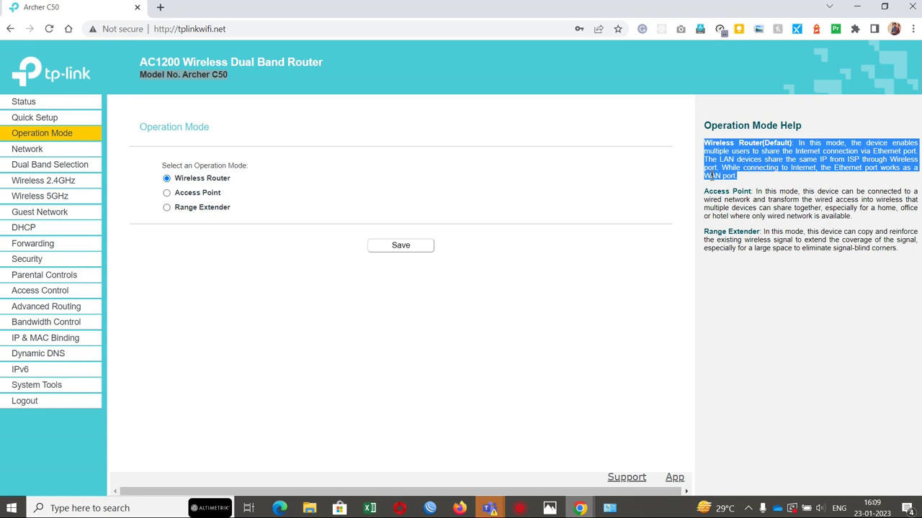
# Step: Read the Access Point and Range Extender descriptions, then return to the Quick Setup start page
pyautogui.tripleClick(711, 208)
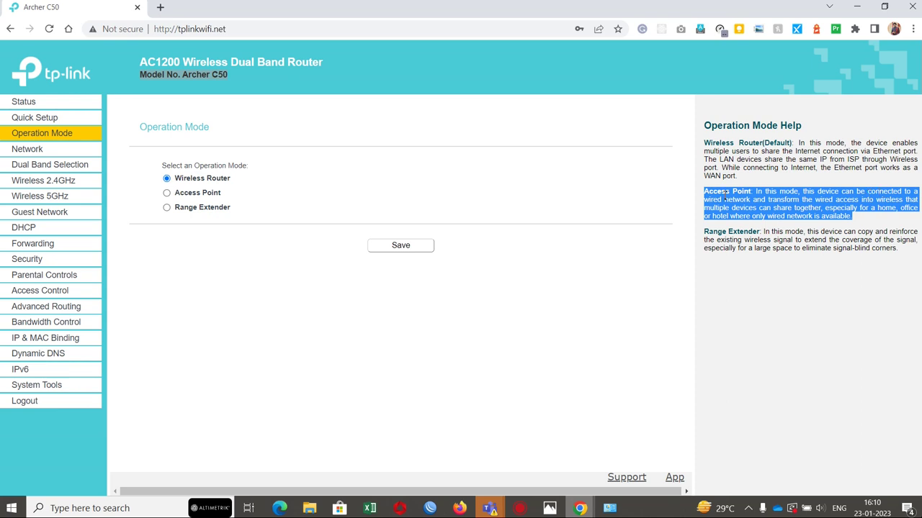
pyautogui.tripleClick(738, 201)
pyautogui.tripleClick(832, 201)
pyautogui.tripleClick(866, 201)
pyautogui.doubleClick(815, 207)
pyautogui.tripleClick(861, 203)
pyautogui.tripleClick(832, 207)
pyautogui.tripleClick(782, 248)
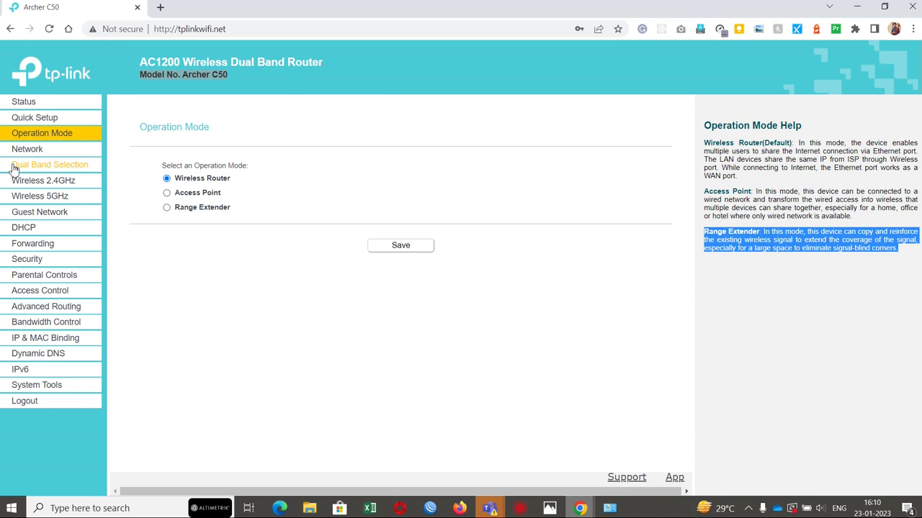
pyautogui.click(51, 123)
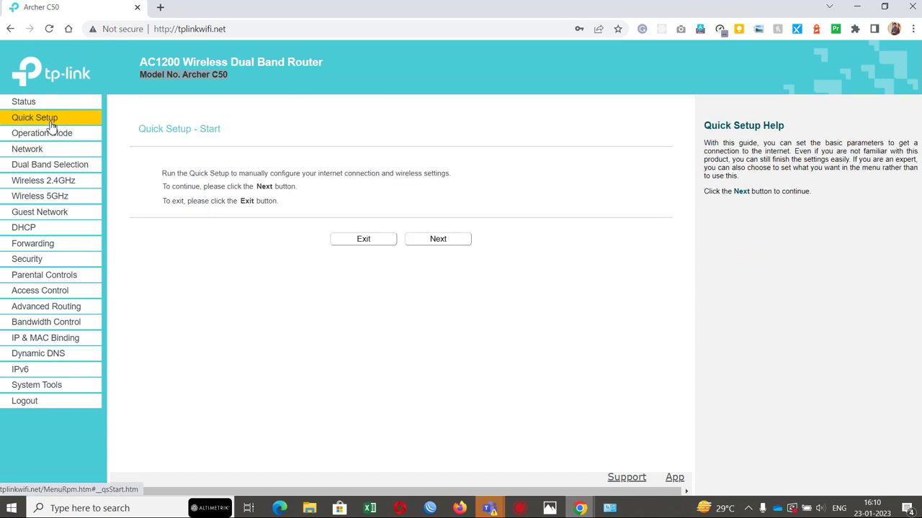
# Step: On Network > WAN, try the Static IP and PPPoE connection types
pyautogui.click(36, 150)
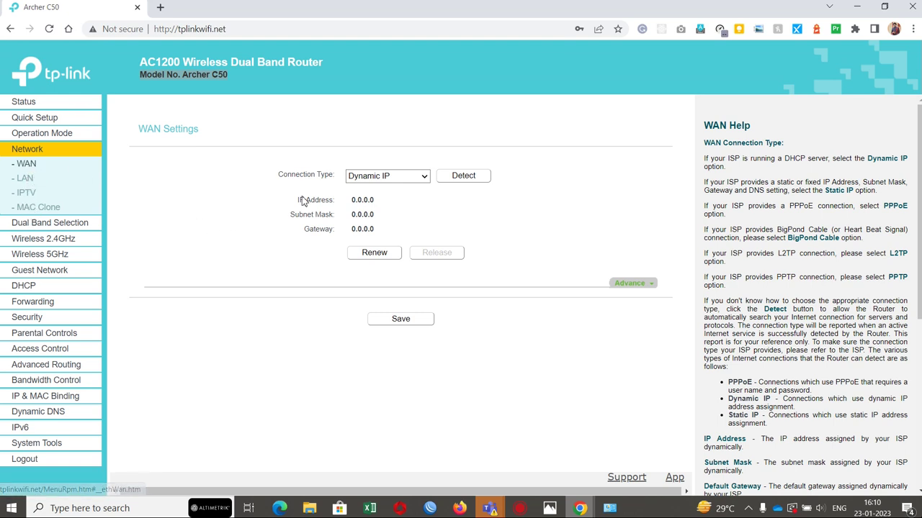
pyautogui.click(401, 178)
pyautogui.click(401, 180)
pyautogui.click(401, 179)
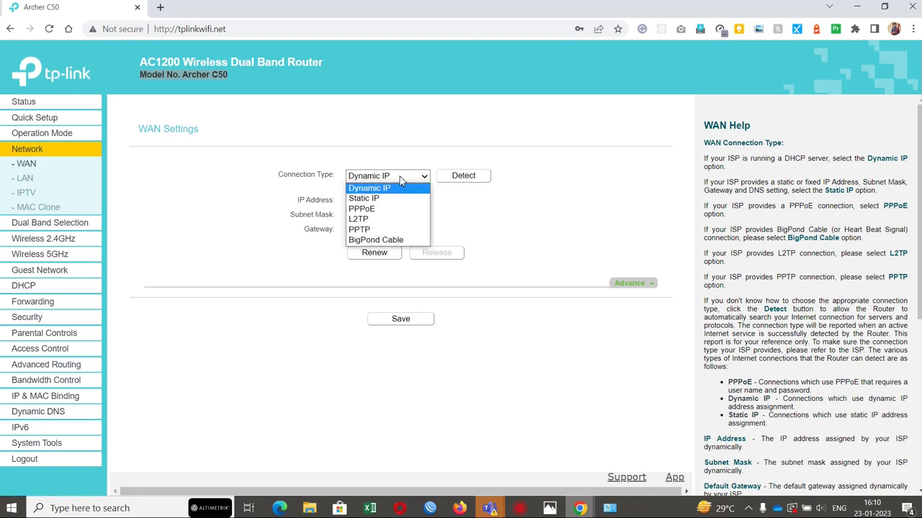
pyautogui.click(404, 197)
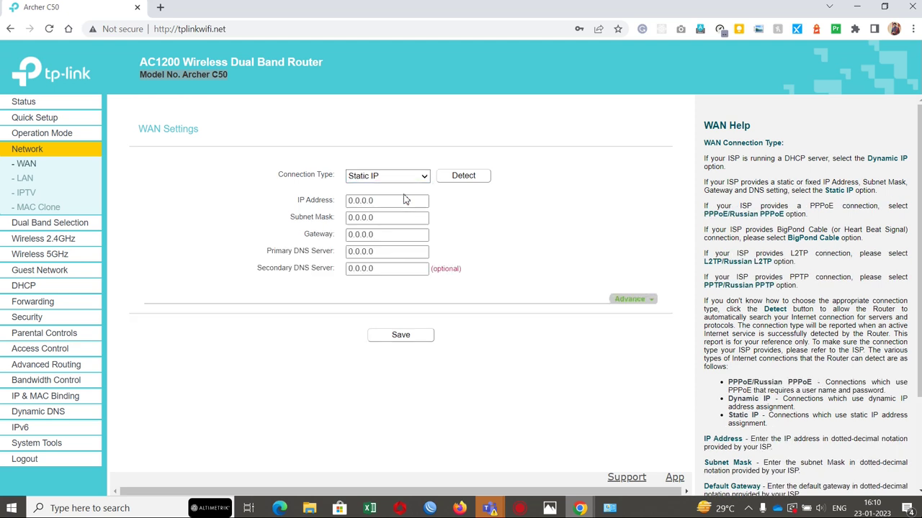
pyautogui.click(402, 178)
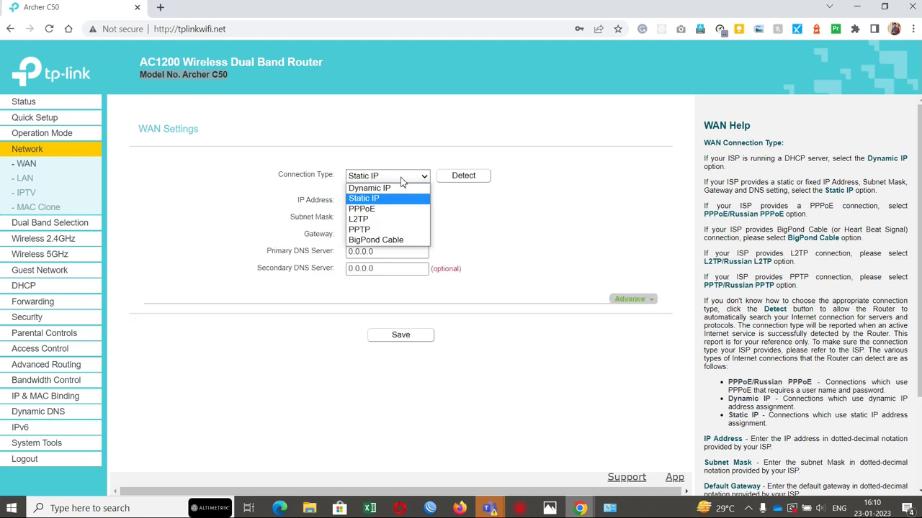
pyautogui.click(375, 210)
pyautogui.click(374, 208)
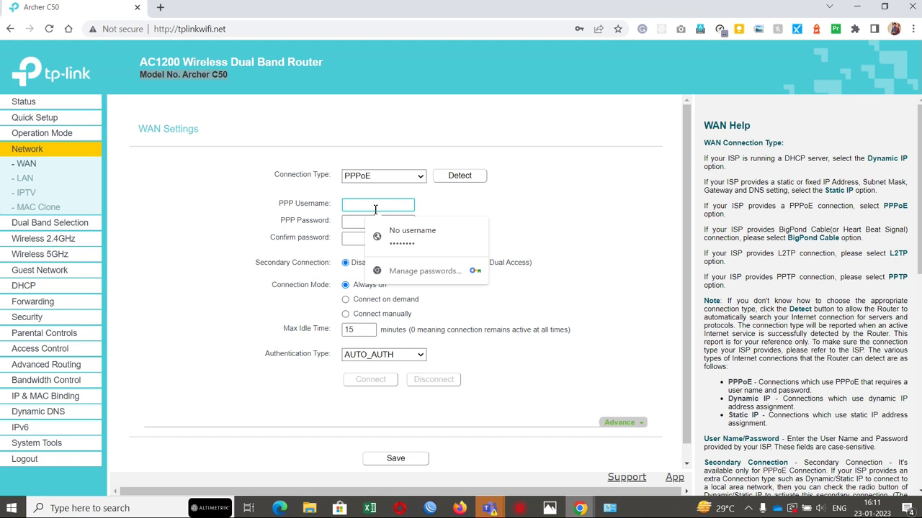
pyautogui.click(467, 198)
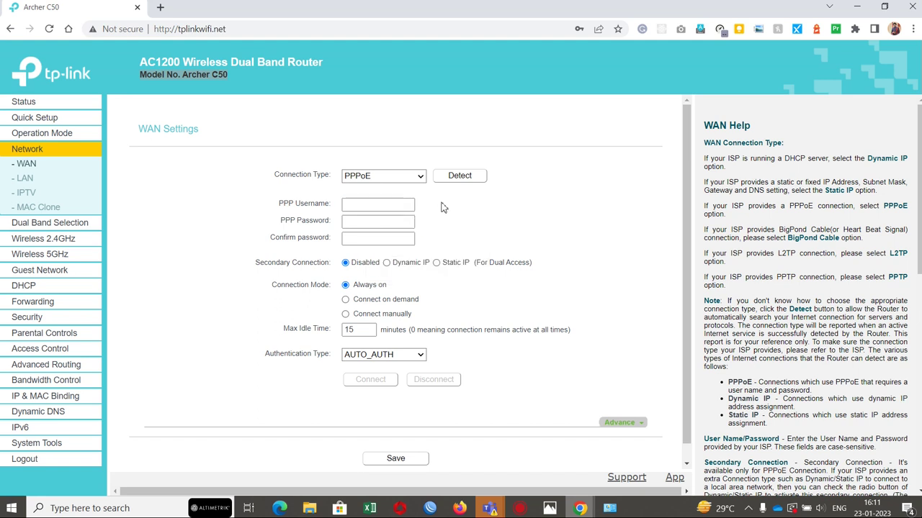
# Step: Set the WAN connection type to Dynamic IP, then return to Operation Mode
pyautogui.click(365, 177)
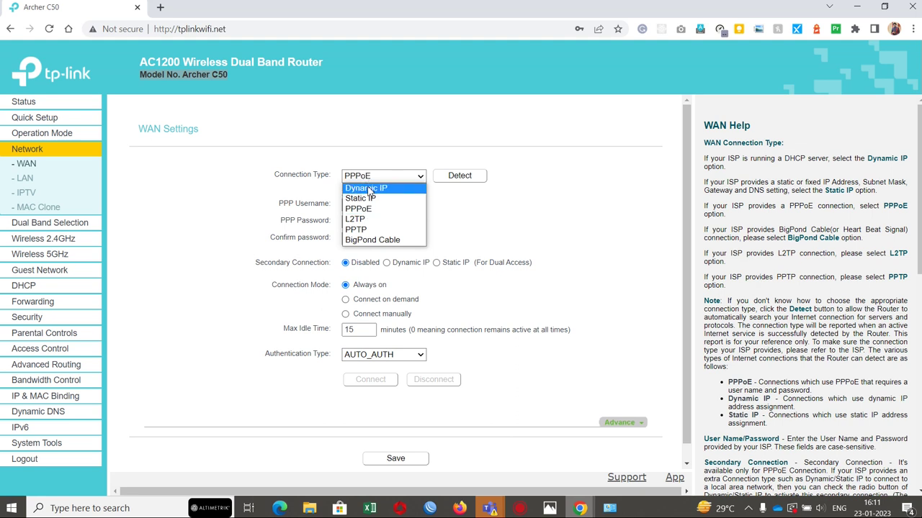
pyautogui.click(370, 189)
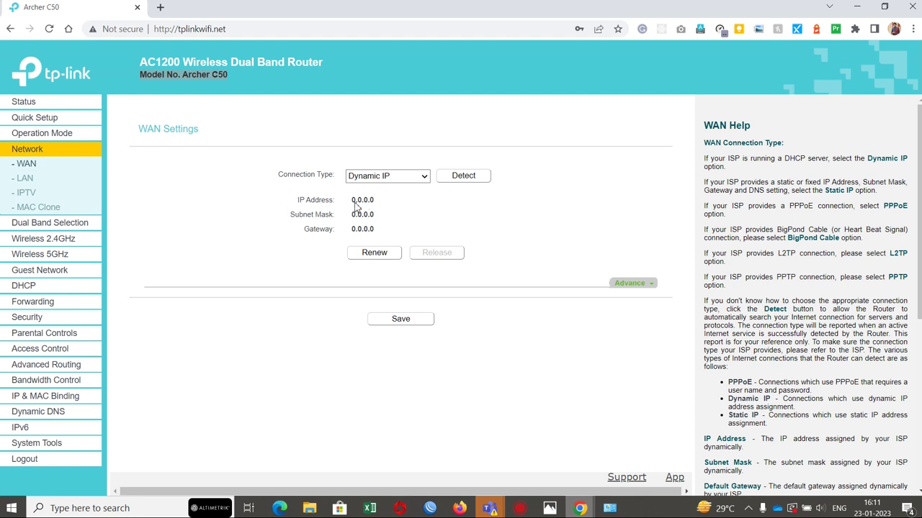
pyautogui.doubleClick(355, 205)
pyautogui.click(34, 134)
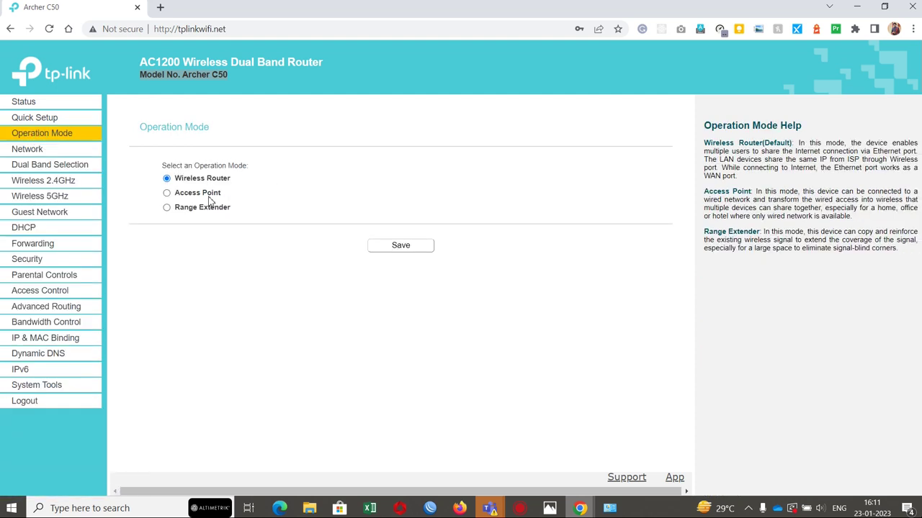
pyautogui.click(36, 152)
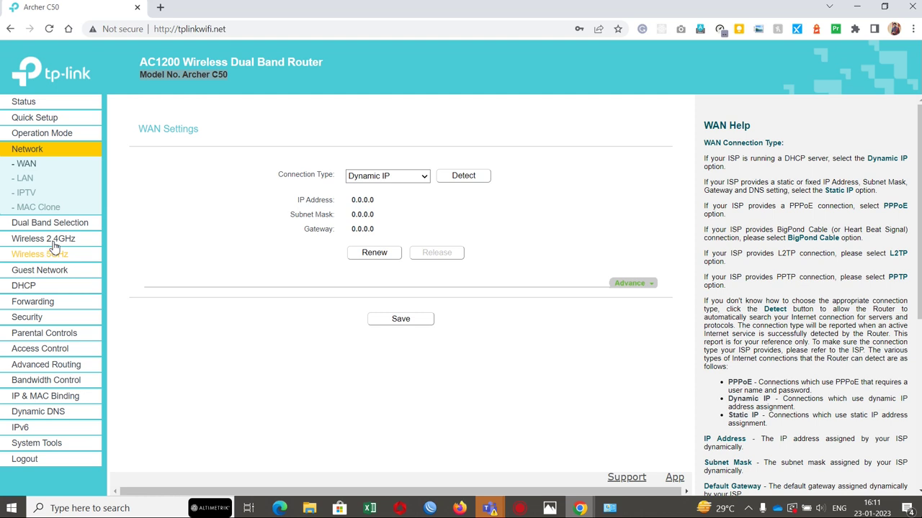
pyautogui.click(400, 180)
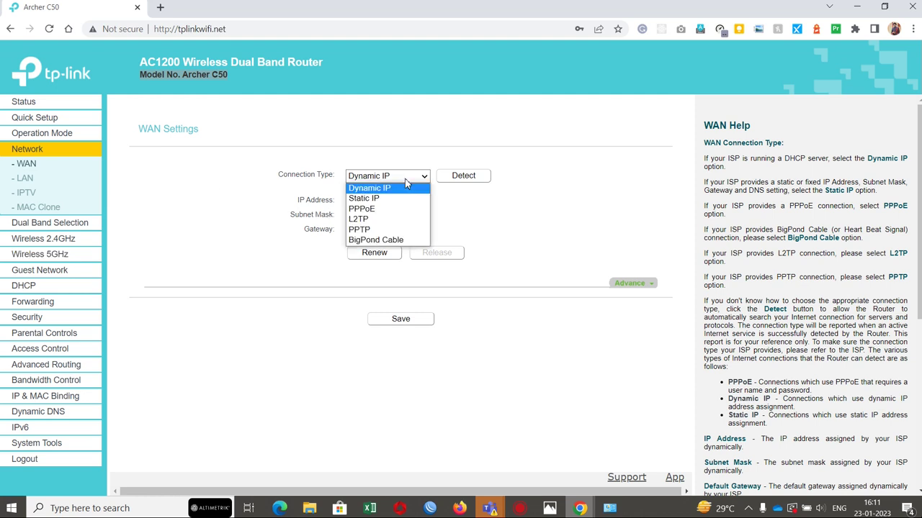
pyautogui.click(382, 201)
pyautogui.click(399, 182)
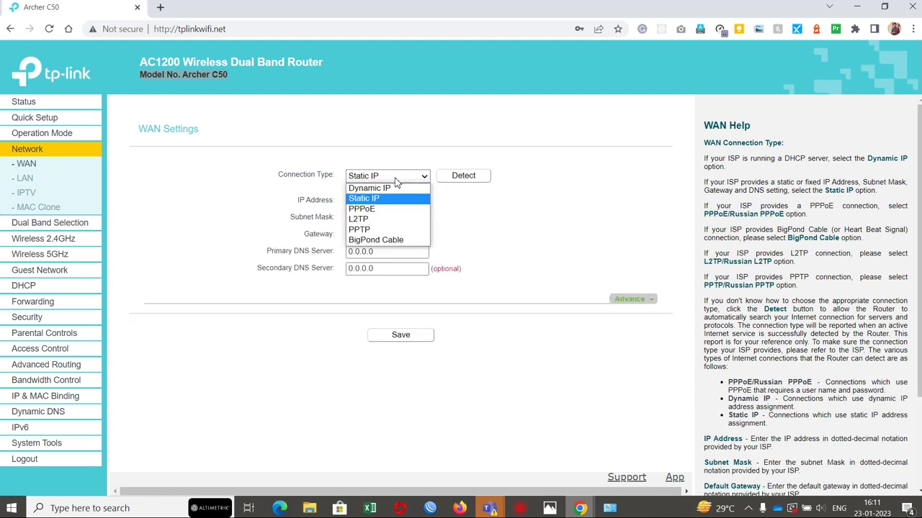
pyautogui.click(385, 230)
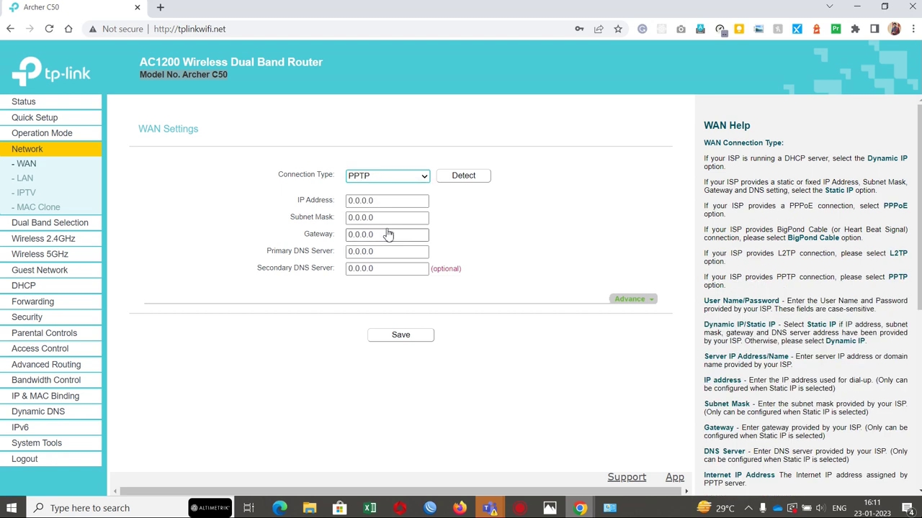
pyautogui.click(415, 180)
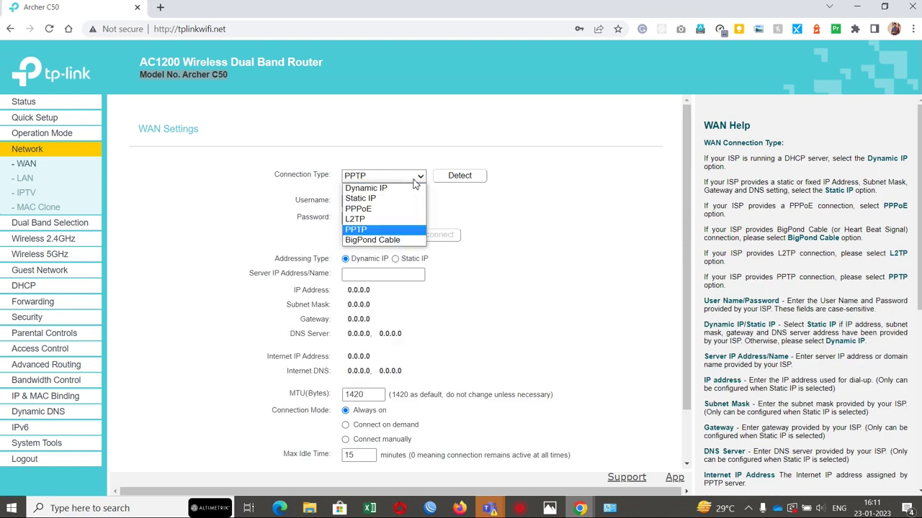
pyautogui.click(373, 241)
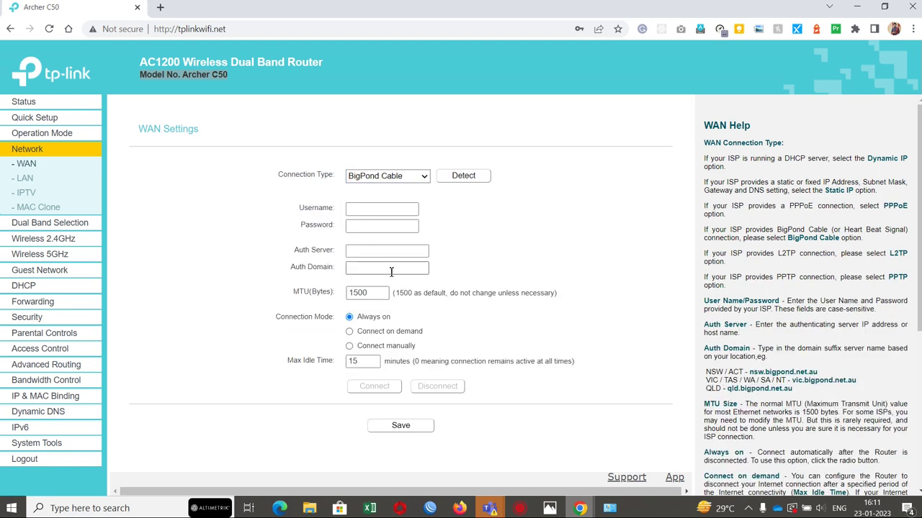
pyautogui.click(404, 178)
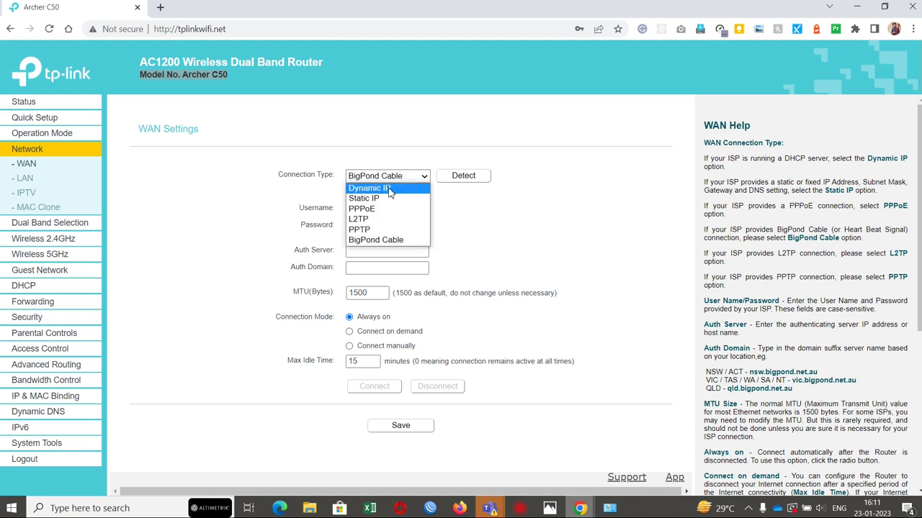
pyautogui.click(388, 190)
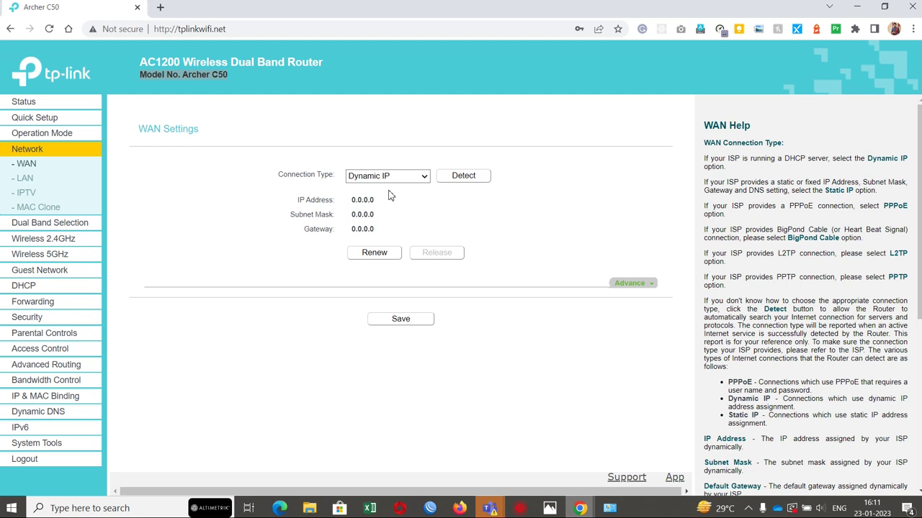
pyautogui.click(463, 176)
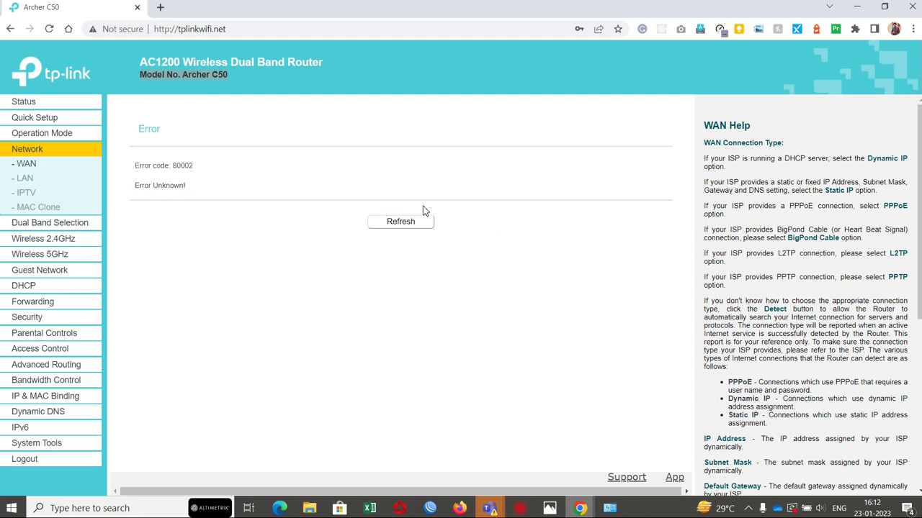
# Step: Refresh after detection error 80002, then revisit the WAN, LAN and WAN pages
pyautogui.click(398, 226)
pyautogui.click(26, 166)
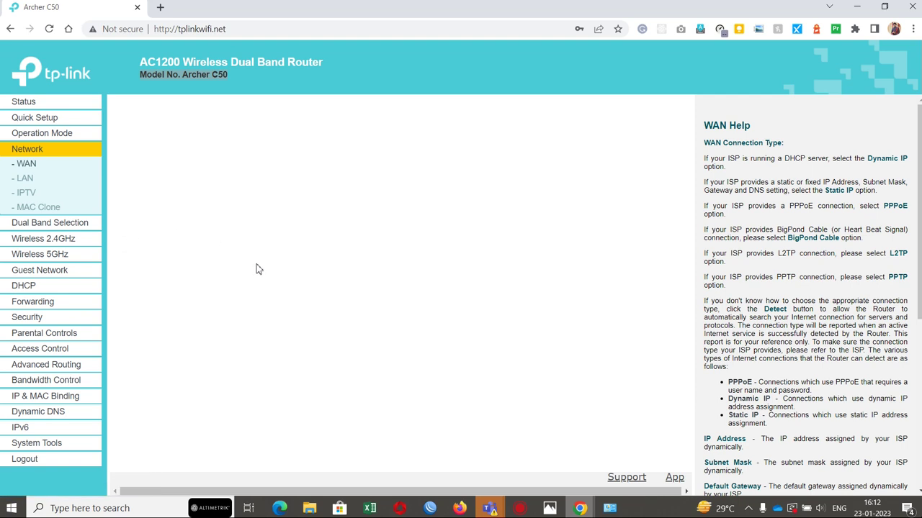
pyautogui.hscroll(-3, 259, 268)
pyautogui.click(27, 180)
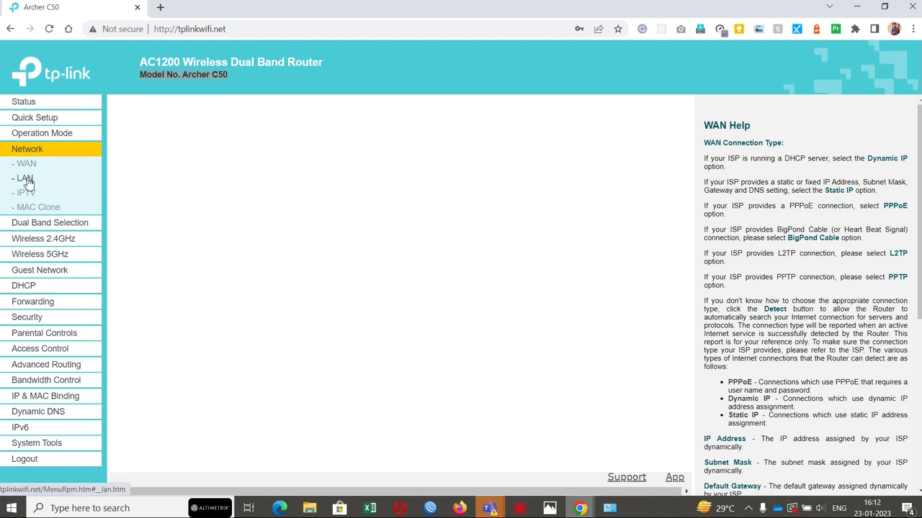
pyautogui.click(27, 167)
# Step: Reload the router admin page, retrying after it fails, and log in again with the admin password
pyautogui.click(179, 30)
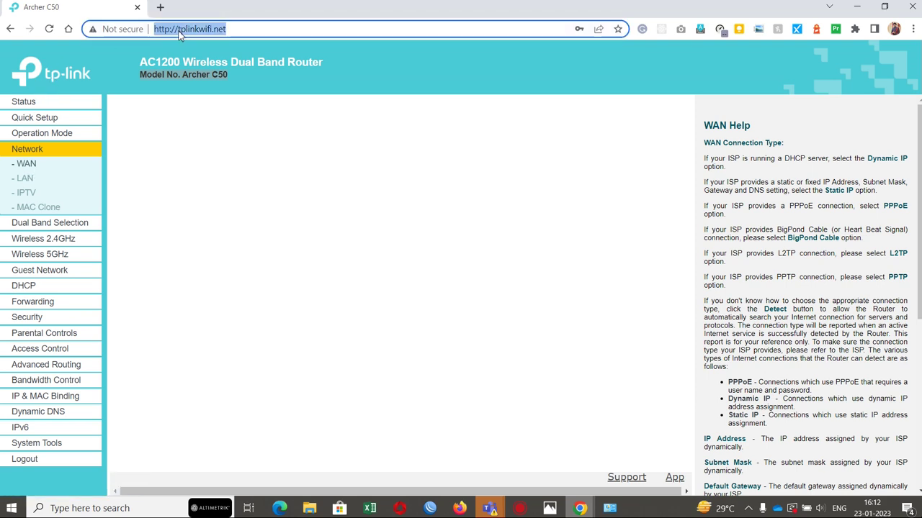
pyautogui.press('Return')
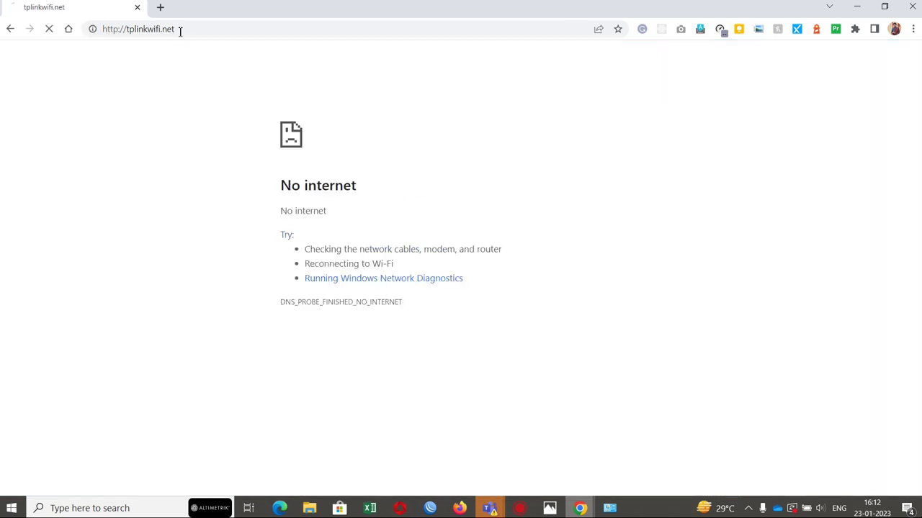
pyautogui.click(180, 31)
pyautogui.press('Return')
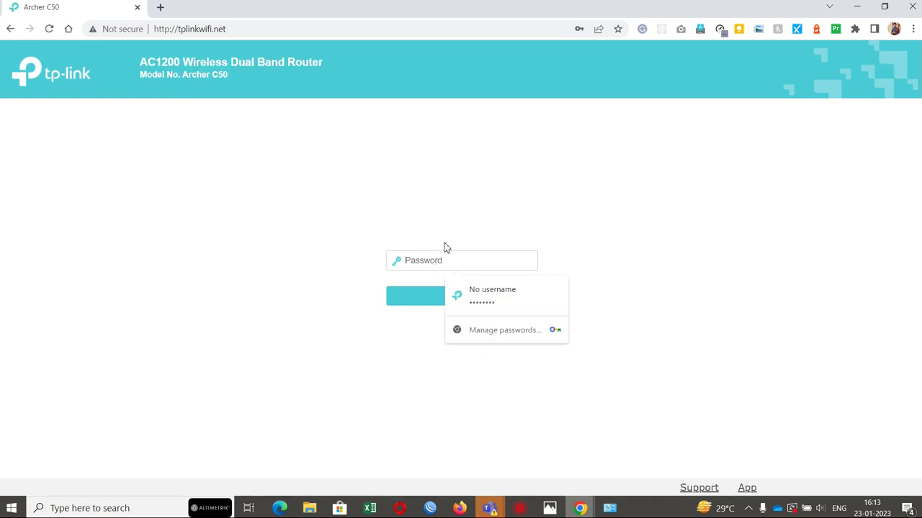
pyautogui.write('•••••••')
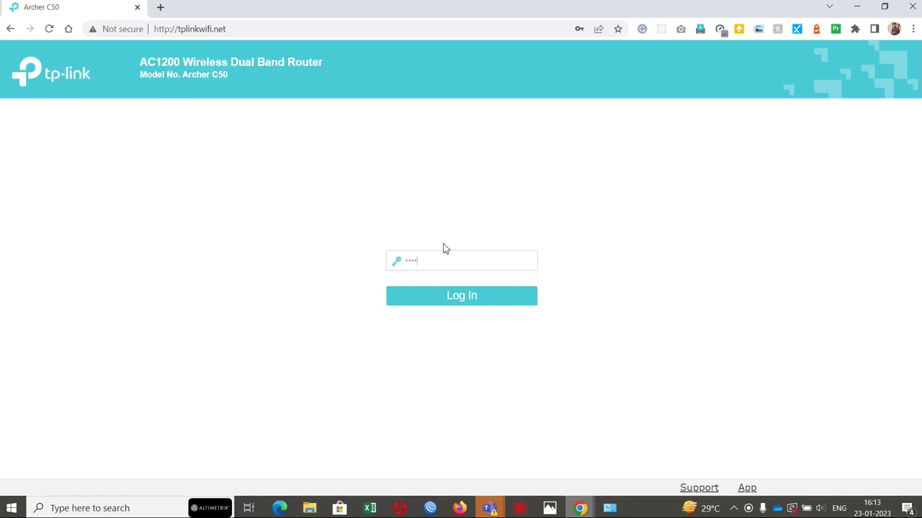
pyautogui.press('Return')
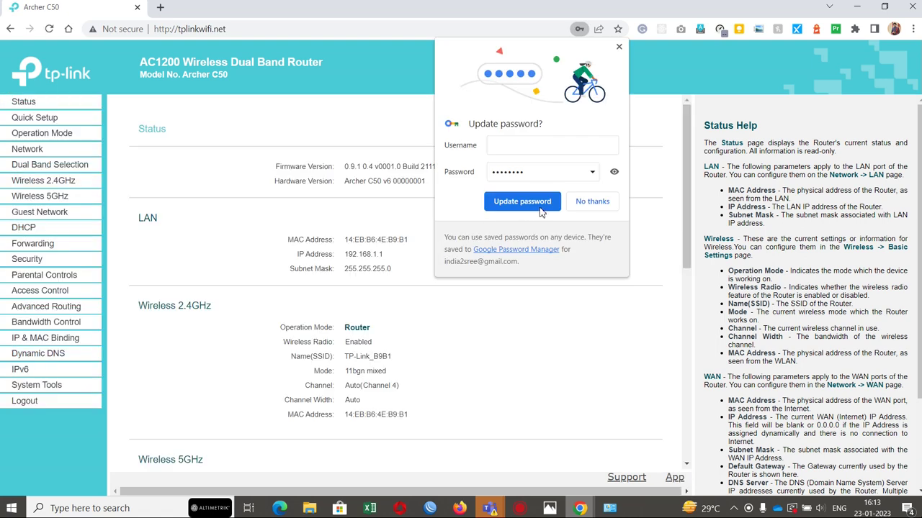
# Step: Decline the password update and run WAN detection, which reports the WAN port unplugged
pyautogui.click(593, 202)
pyautogui.scroll(-5, 428, 295)
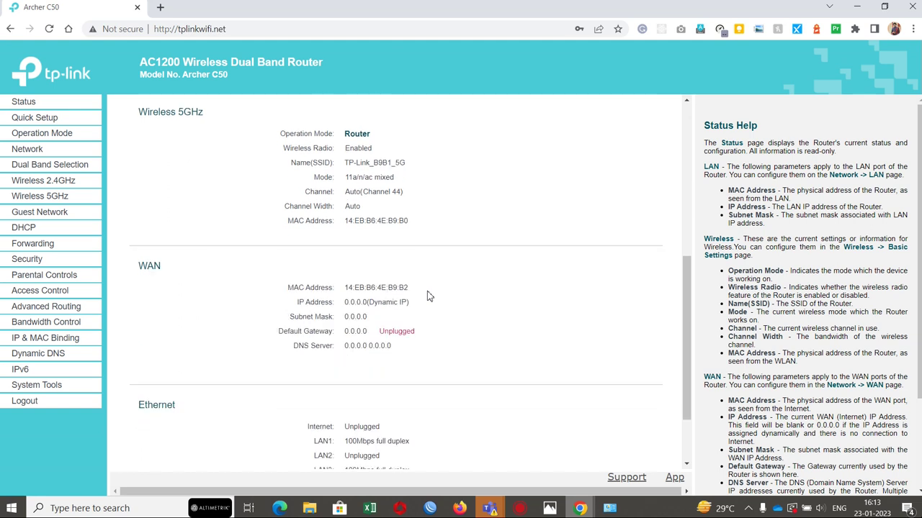
pyautogui.scroll(-2, 428, 294)
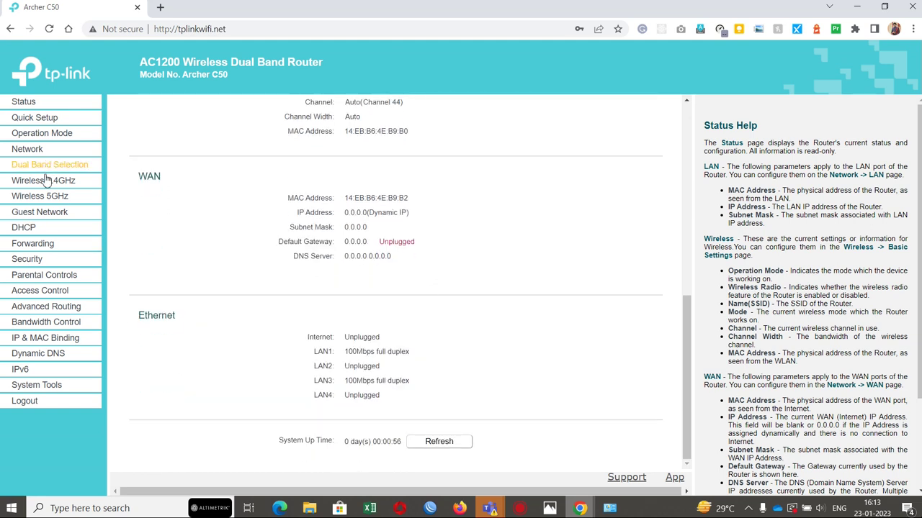
pyautogui.click(40, 152)
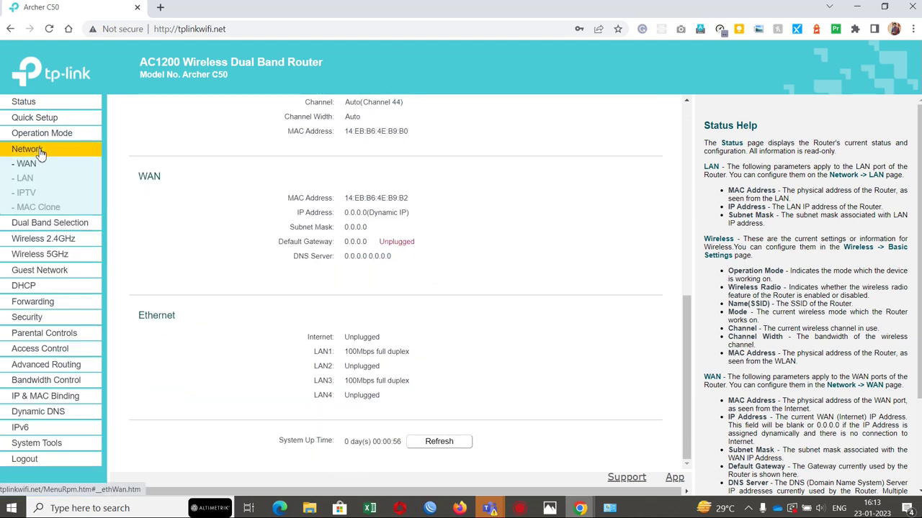
pyautogui.click(451, 179)
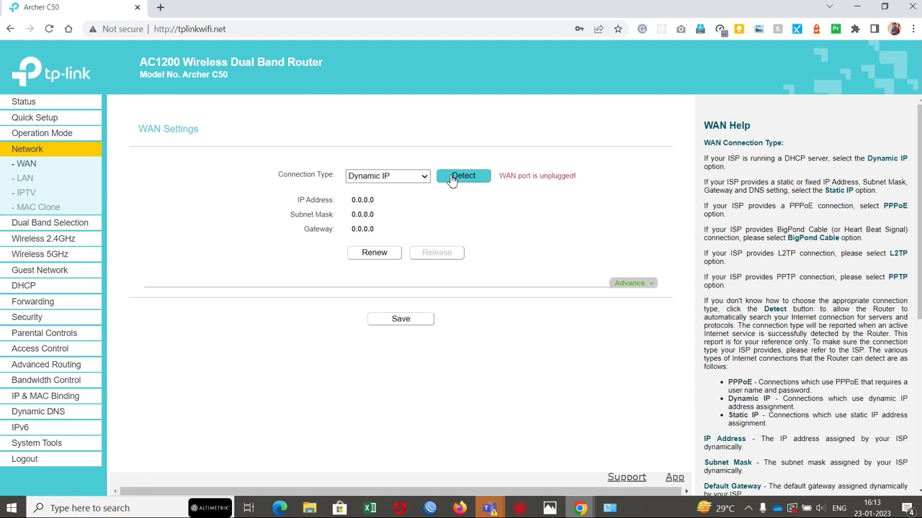
pyautogui.tripleClick(543, 185)
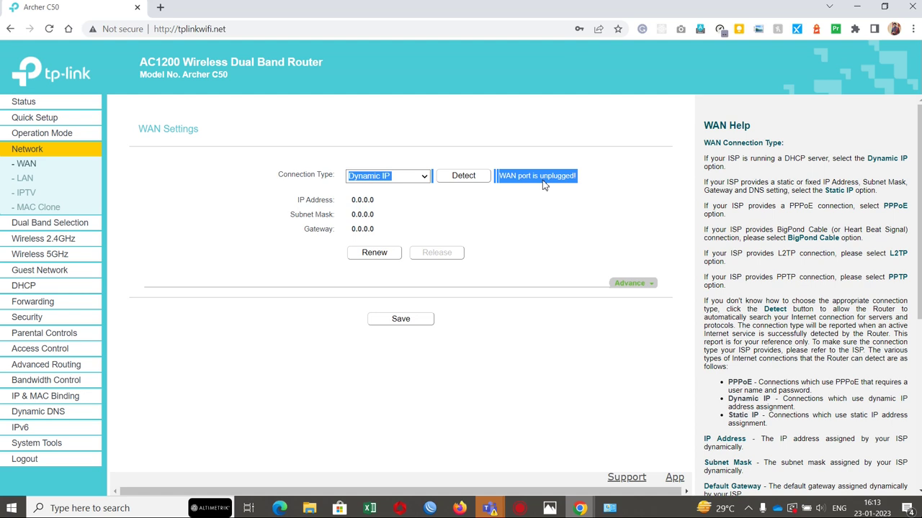
# Step: Set the WAN Connection Type to Static IP
pyautogui.click(390, 177)
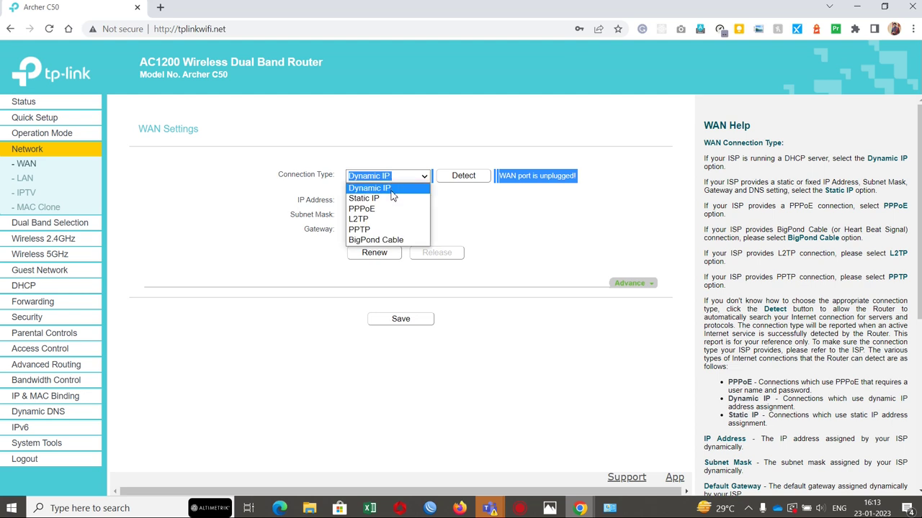
pyautogui.click(393, 199)
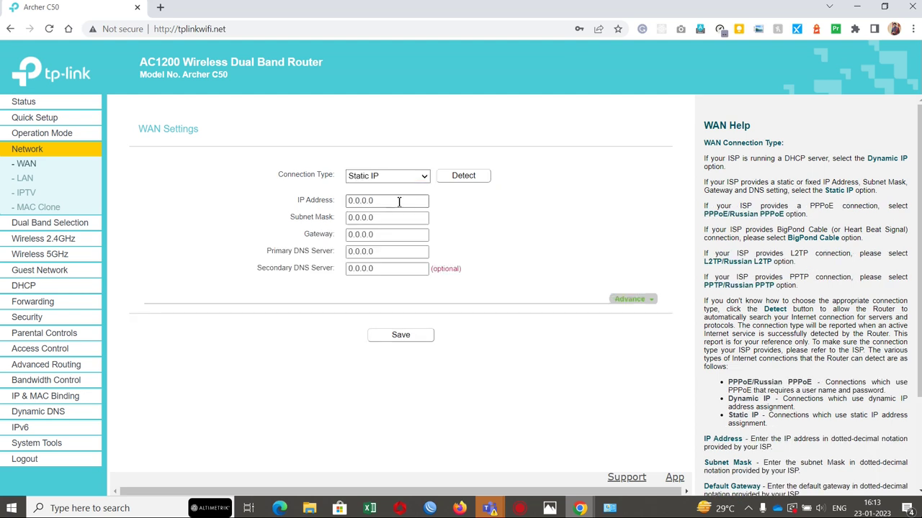
pyautogui.click(399, 203)
pyautogui.click(379, 180)
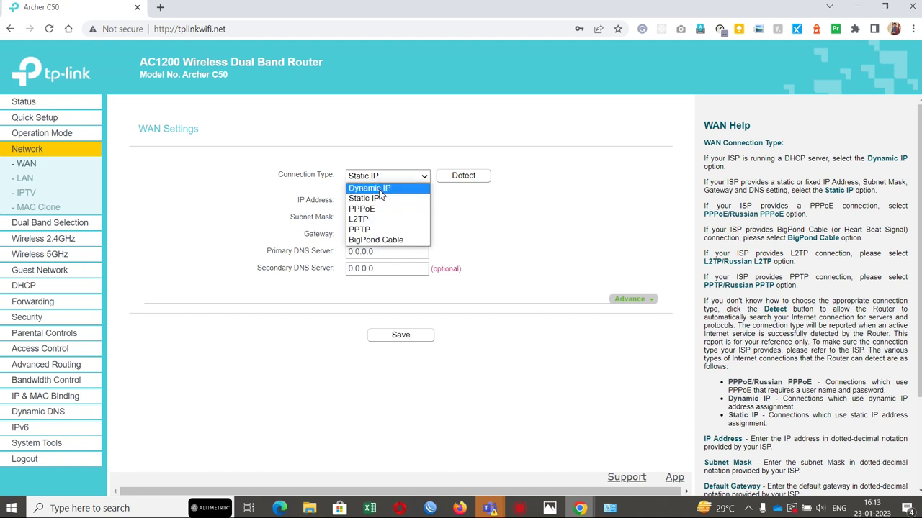
pyautogui.click(380, 189)
pyautogui.click(380, 180)
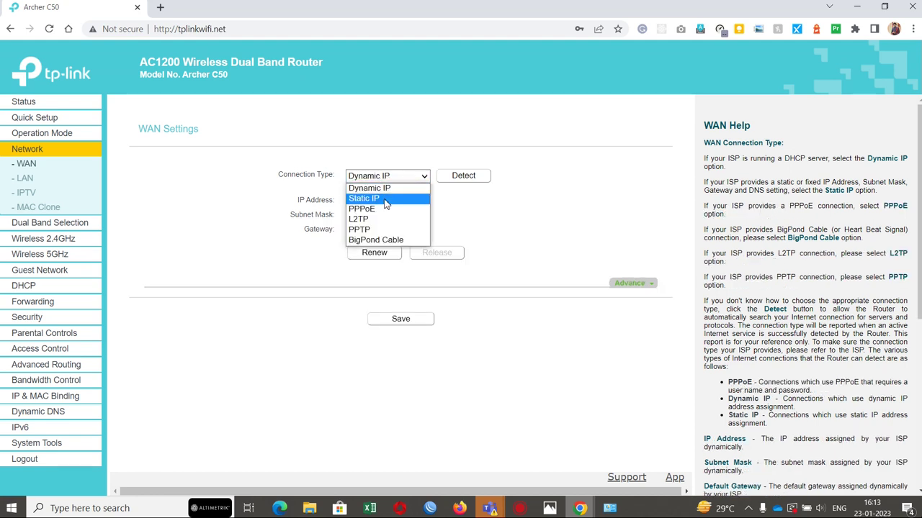
pyautogui.click(386, 199)
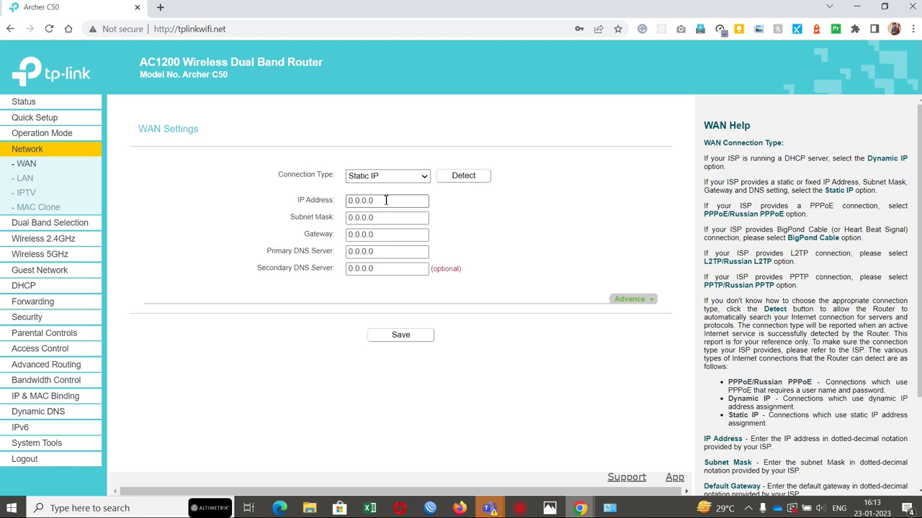
# Step: Switch the WAN to Static IP and enter IP address 10.5.1.23
pyautogui.click(385, 181)
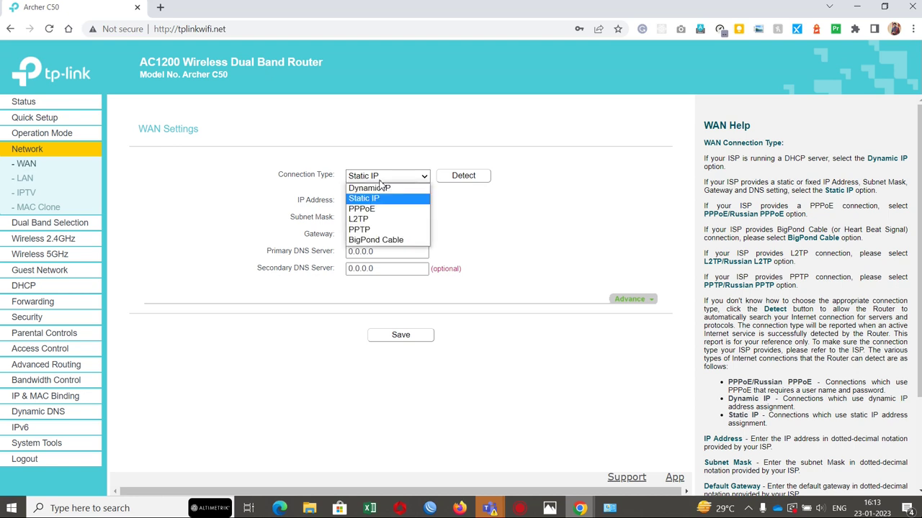
pyautogui.click(384, 190)
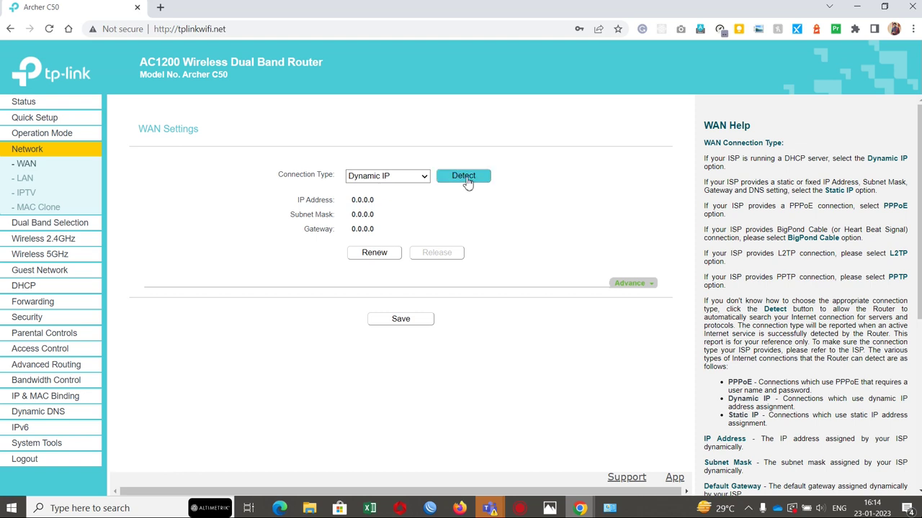
pyautogui.click(370, 177)
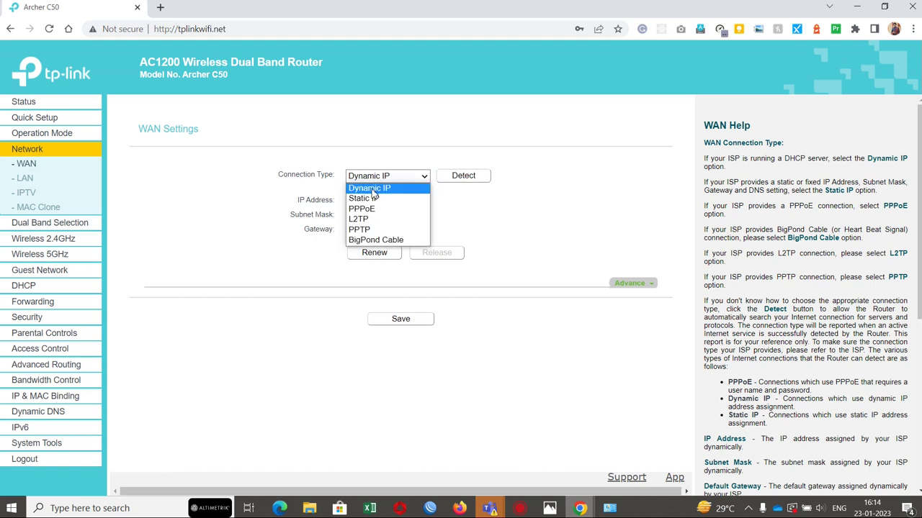
pyautogui.click(373, 197)
pyautogui.click(373, 201)
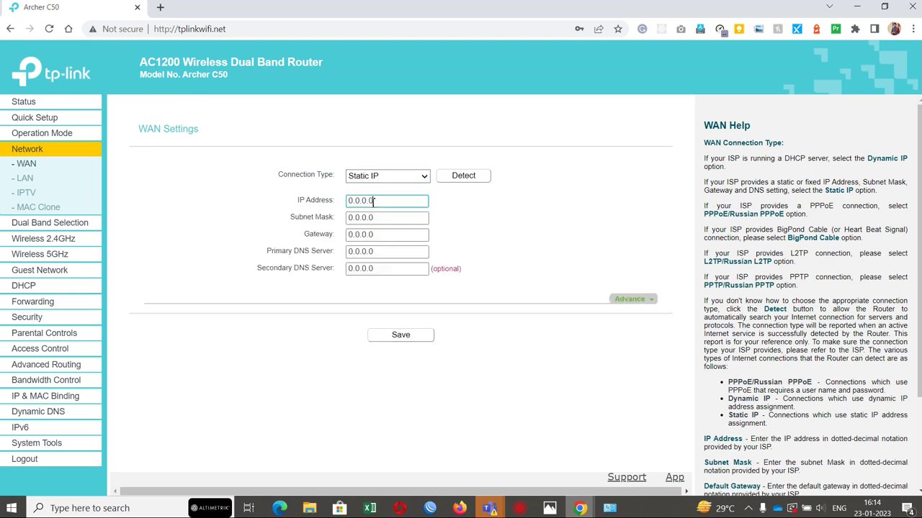
pyautogui.moveTo(373, 201); pyautogui.dragTo(319, 205)
pyautogui.write('10.5.1.23')
pyautogui.press('Tab')
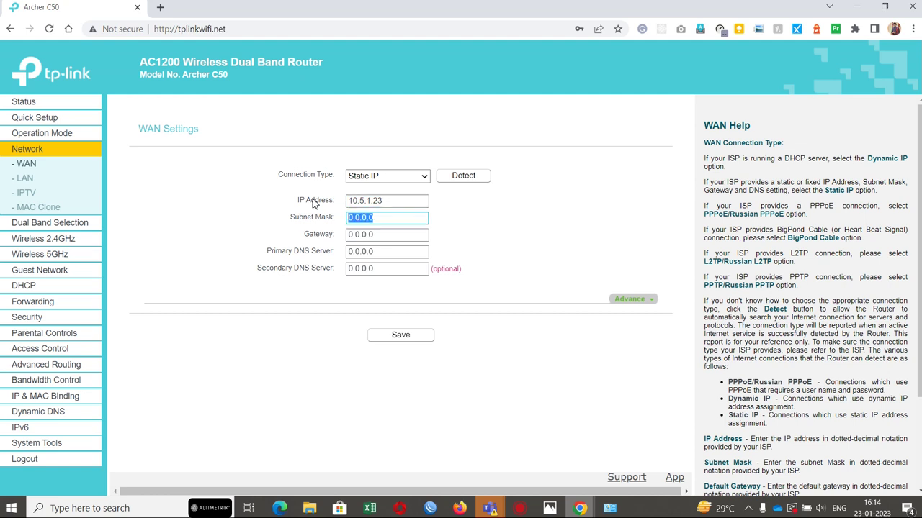
# Step: Enter subnet mask 255.255.255.0, gateway 10.5.1.1, and DNS servers 8.8.8.8 and 8.8.4.4
pyautogui.write('255.255.255.0')
pyautogui.press('Tab')
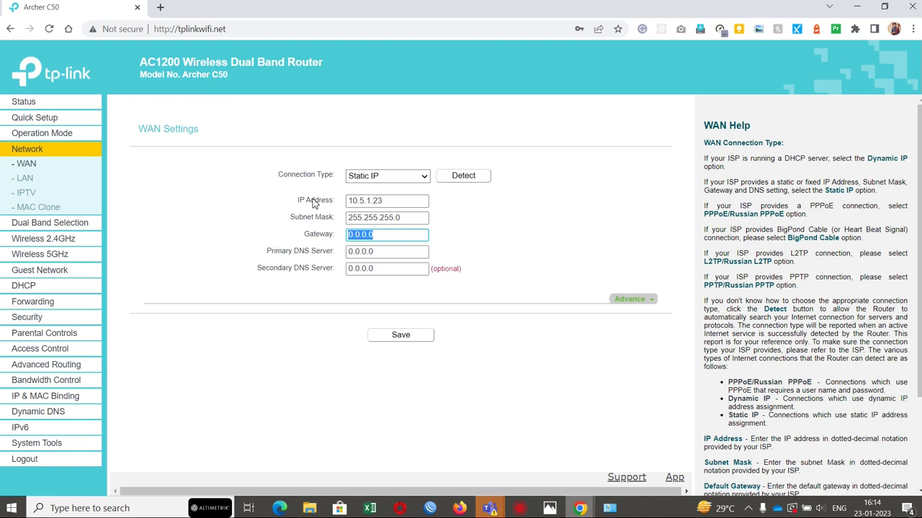
pyautogui.write('10.5.1.1')
pyautogui.press('Tab')
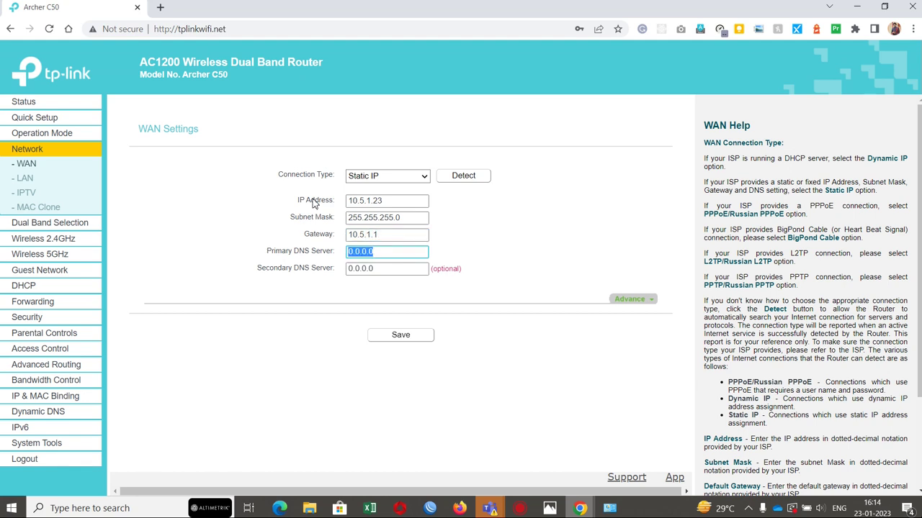
pyautogui.write('8.8.8.8')
pyautogui.press('Tab')
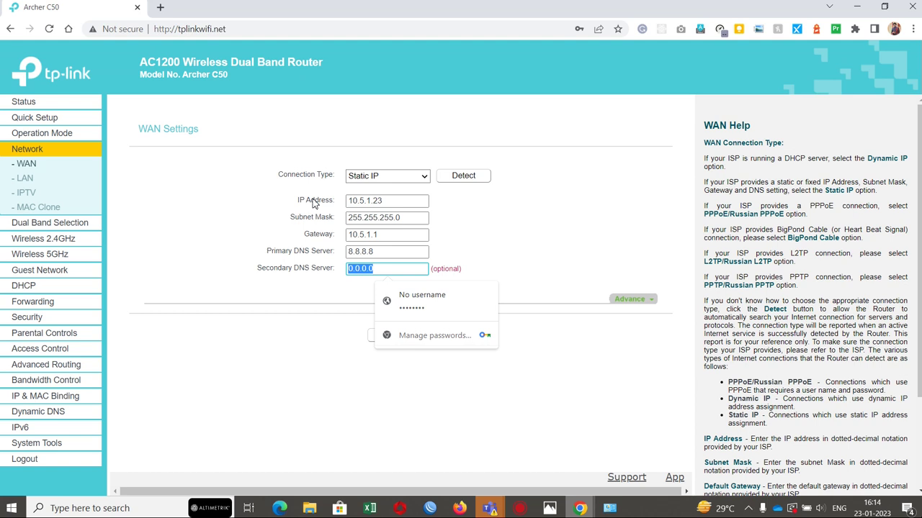
pyautogui.write('8.8')
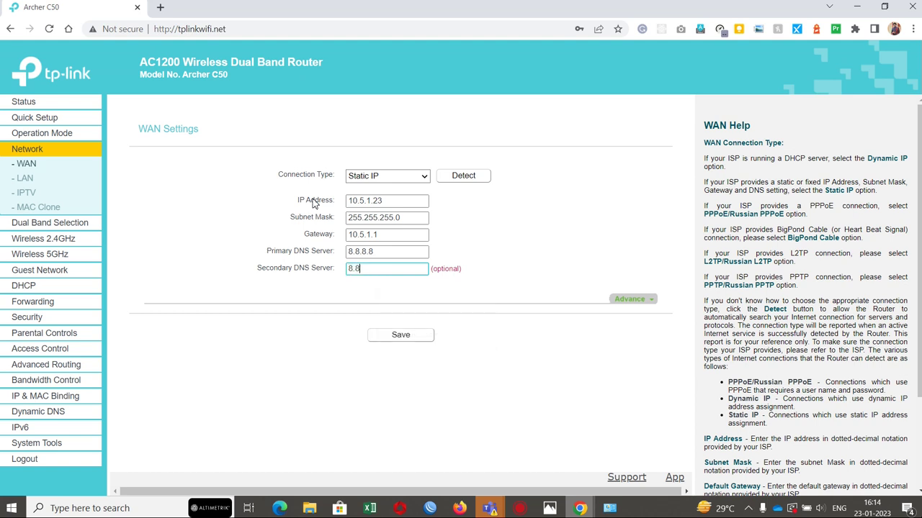
pyautogui.write('.4.4')
pyautogui.click(22, 179)
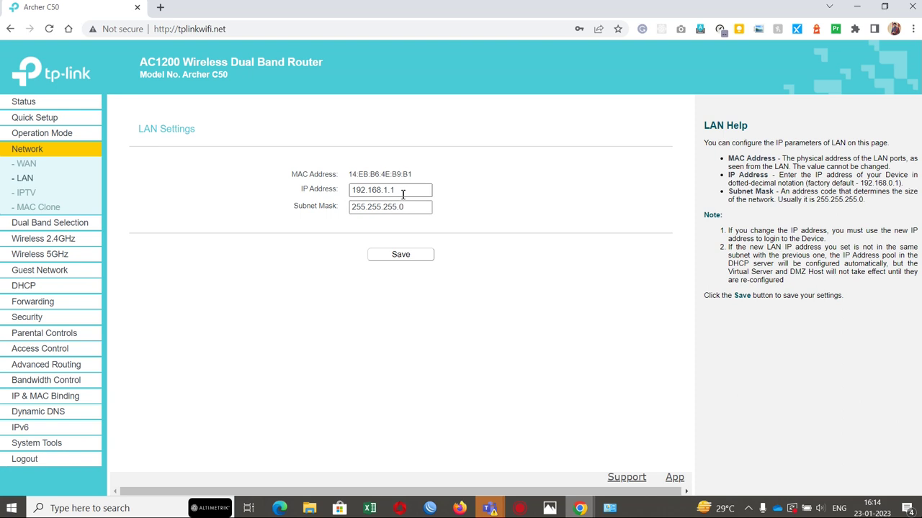
# Step: Check the router's LAN IP address 192.168.1.1 on the LAN page
pyautogui.moveTo(402, 193); pyautogui.dragTo(338, 194)
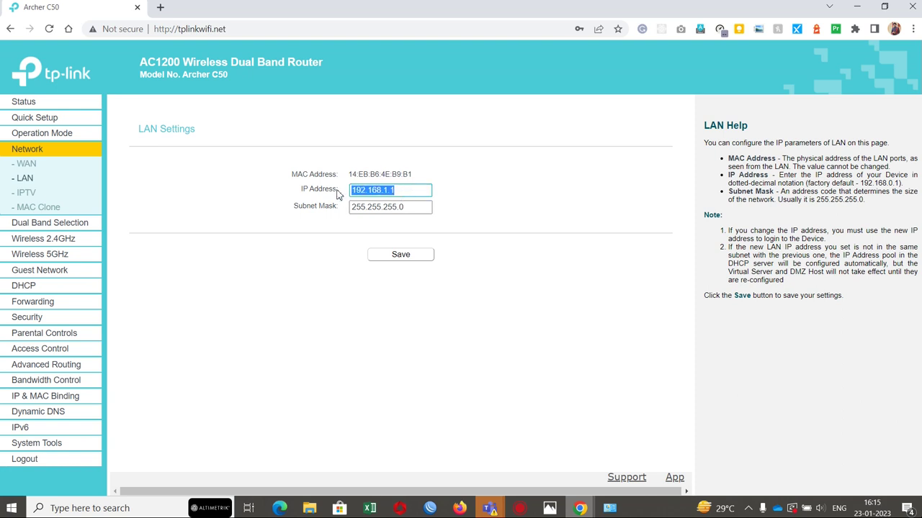
pyautogui.click(382, 193)
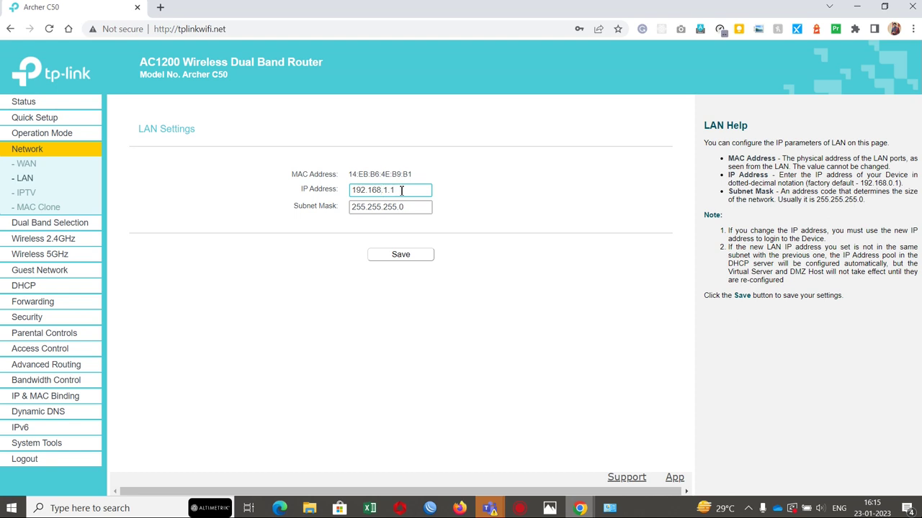
pyautogui.moveTo(402, 192); pyautogui.dragTo(349, 191)
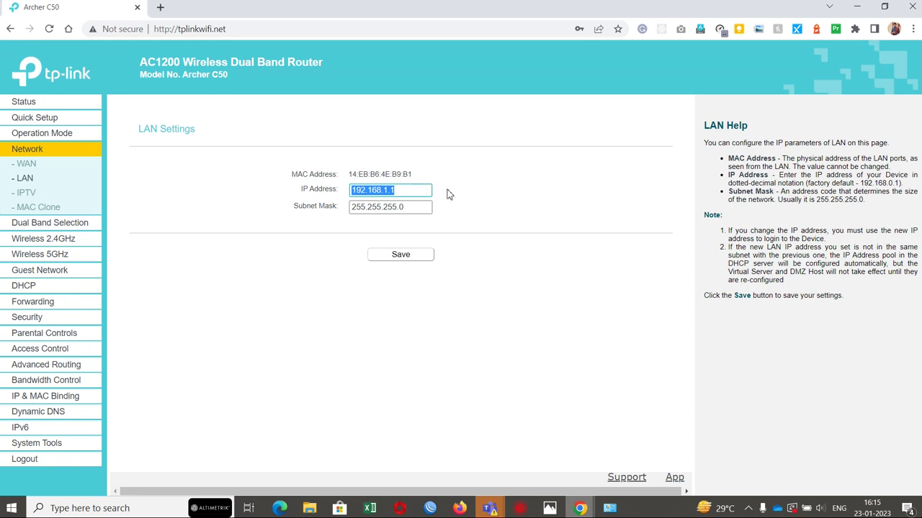
# Step: Review IPTV with IGMP version kept at V3, then view MAC Clone and Dual Band Selection
pyautogui.click(28, 194)
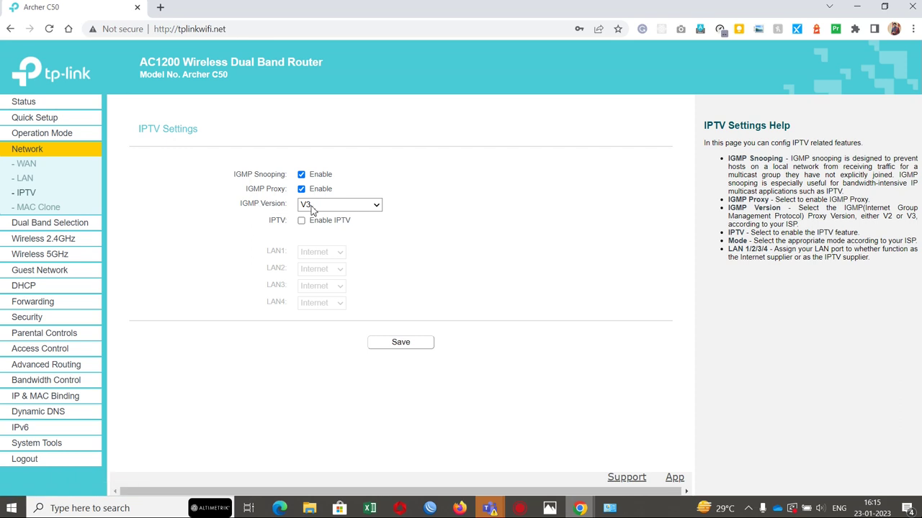
pyautogui.click(333, 207)
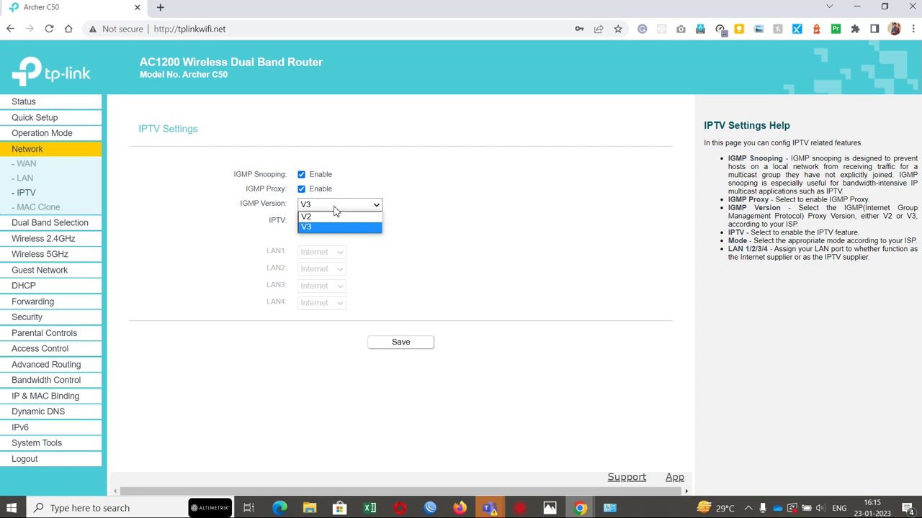
pyautogui.click(373, 171)
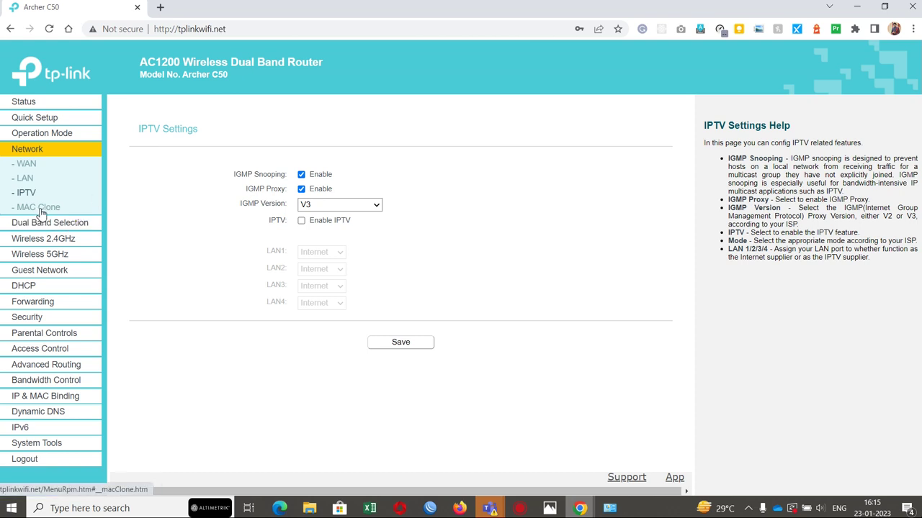
pyautogui.click(42, 213)
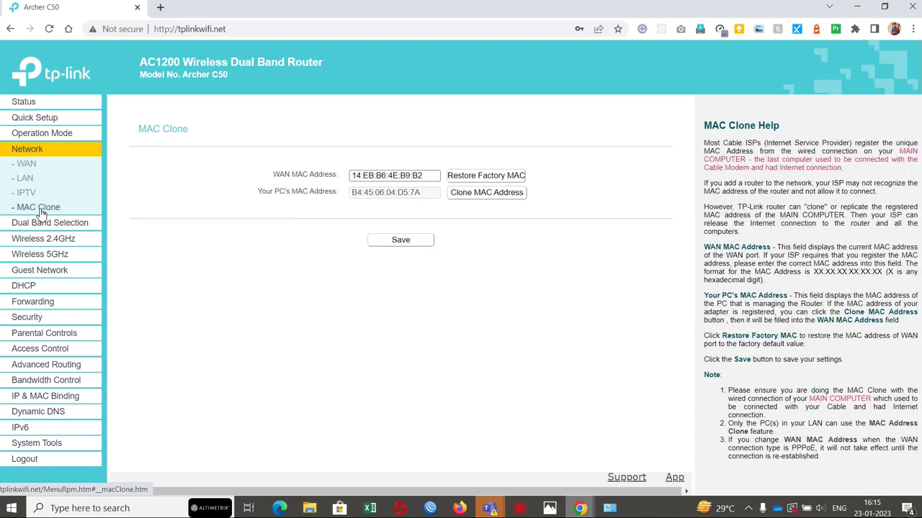
pyautogui.click(43, 224)
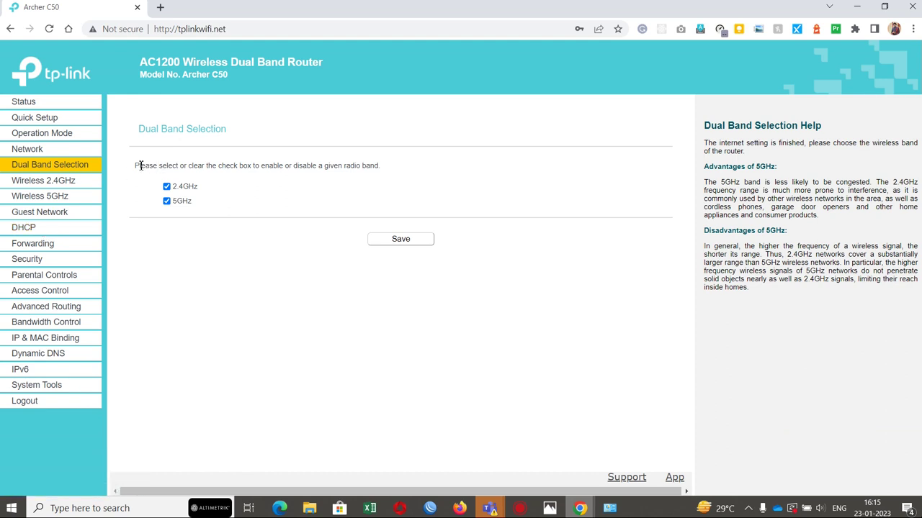
pyautogui.moveTo(141, 166); pyautogui.dragTo(206, 207)
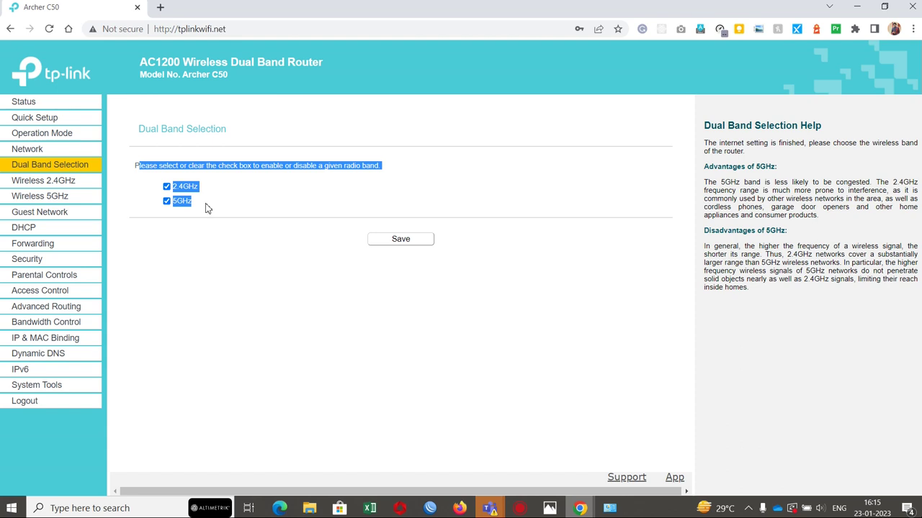
pyautogui.click(207, 207)
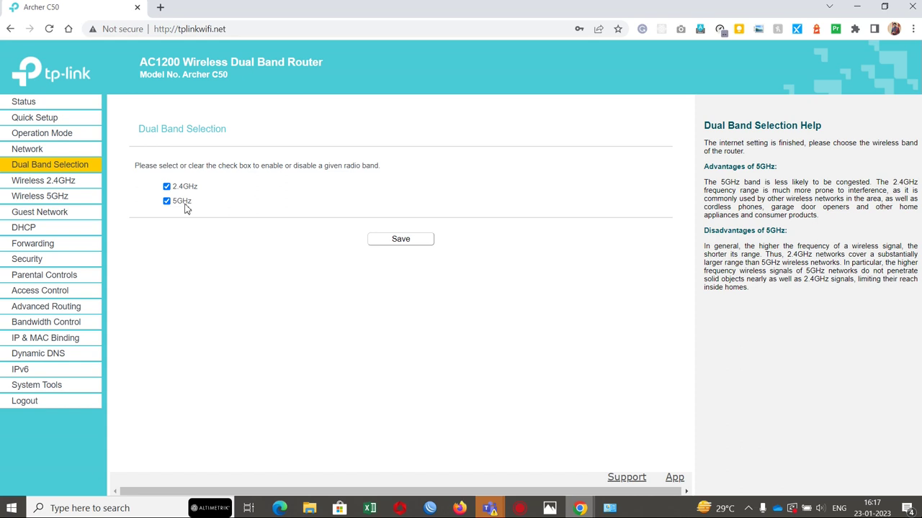
# Step: Review the 2.4GHz network name TP-Link_B9B1, WPS, and the wireless security password
pyautogui.click(52, 184)
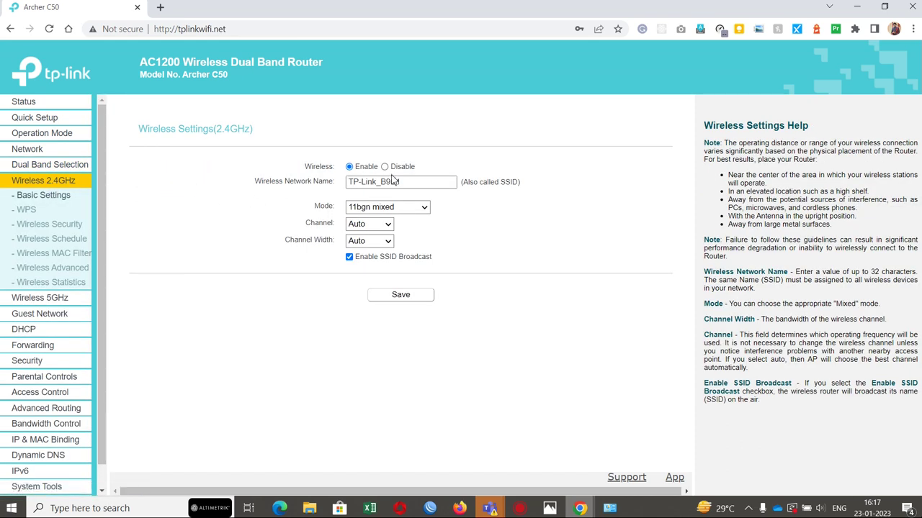
pyautogui.doubleClick(393, 182)
pyautogui.tripleClick(393, 182)
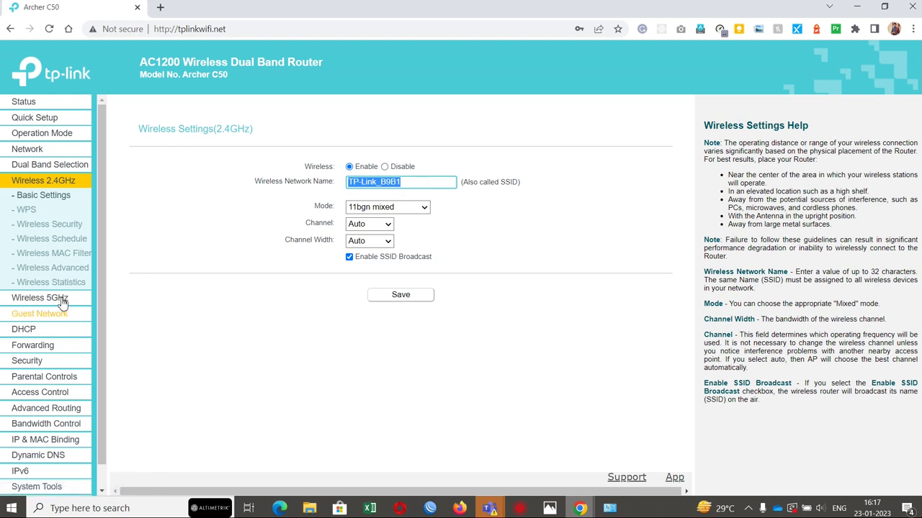
pyautogui.click(41, 209)
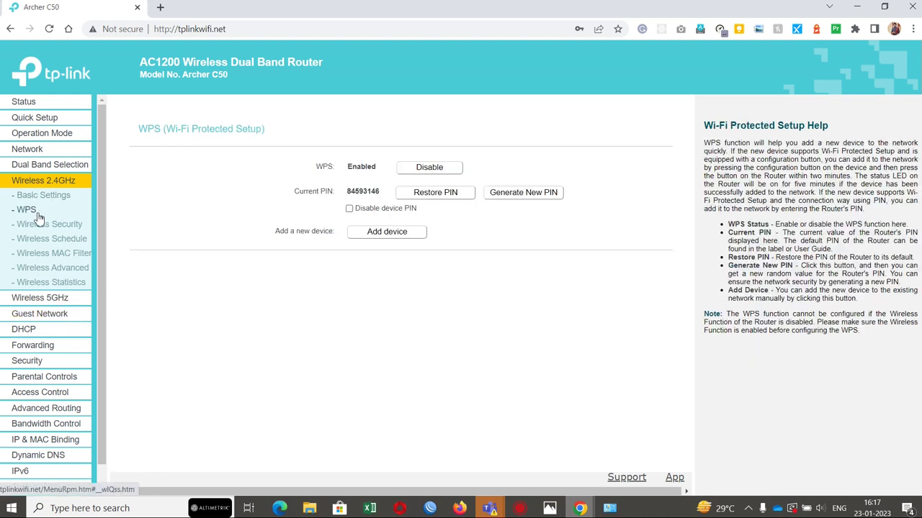
pyautogui.click(47, 228)
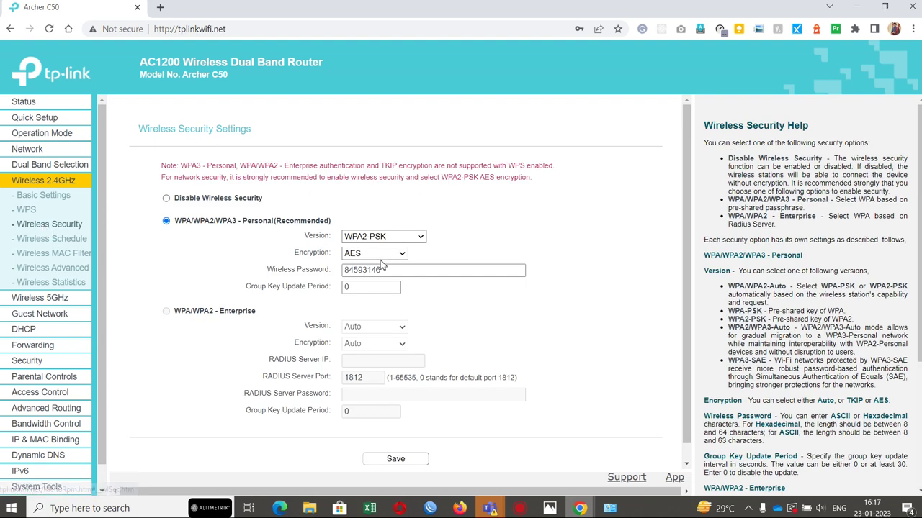
pyautogui.doubleClick(386, 268)
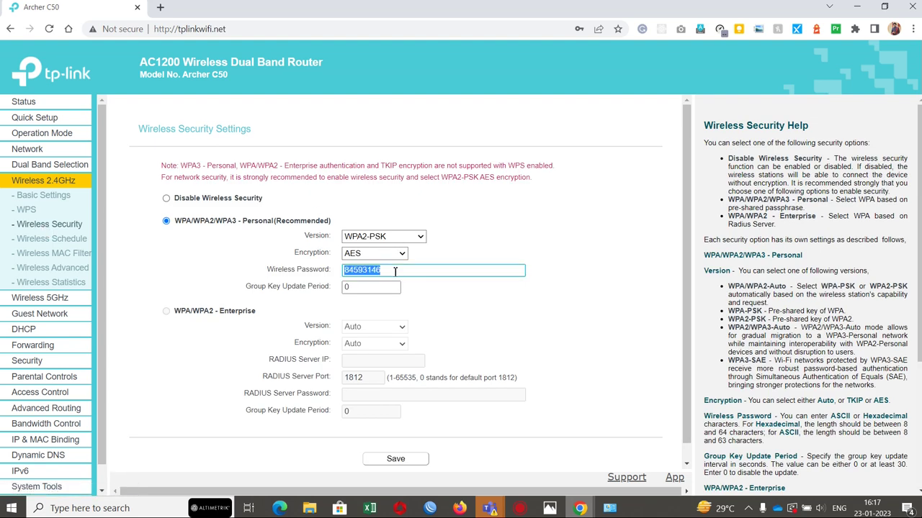
# Step: Look through the 2.4GHz Wireless Schedule, MAC Filtering and Wireless Statistics pages
pyautogui.click(58, 241)
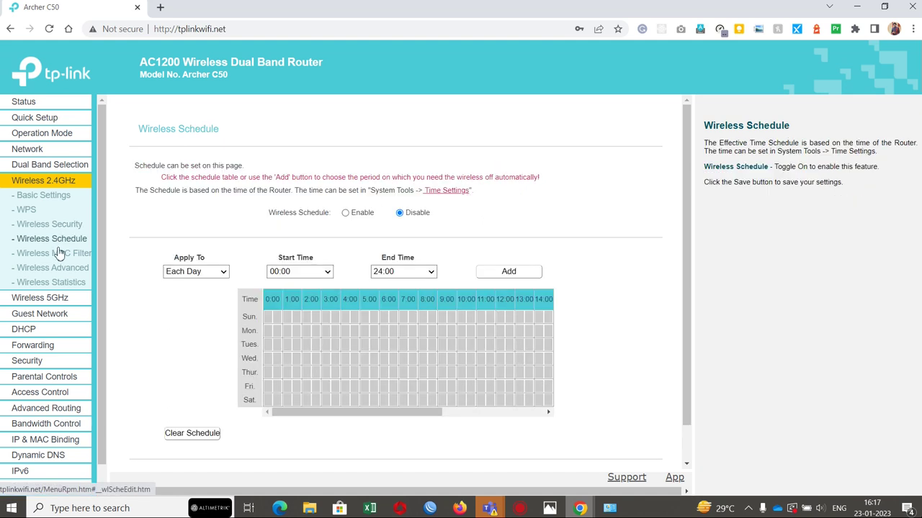
pyautogui.click(56, 253)
pyautogui.click(61, 282)
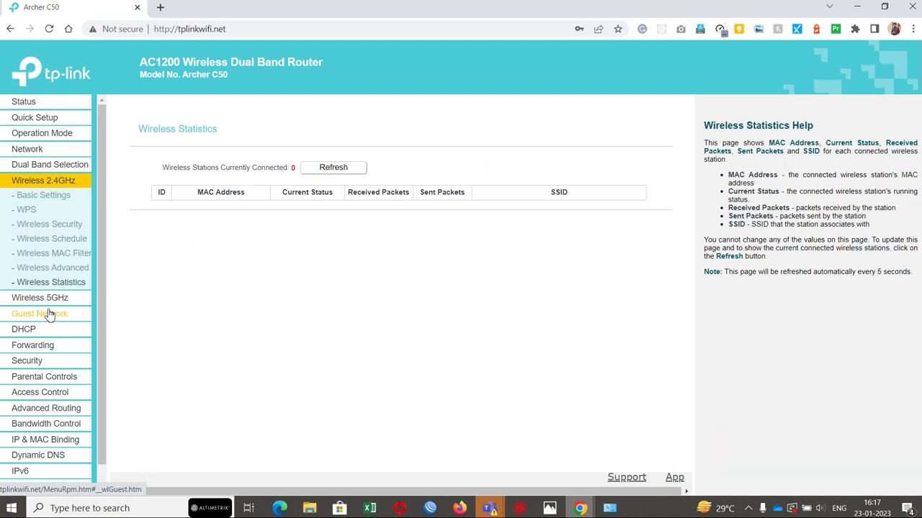
pyautogui.click(50, 301)
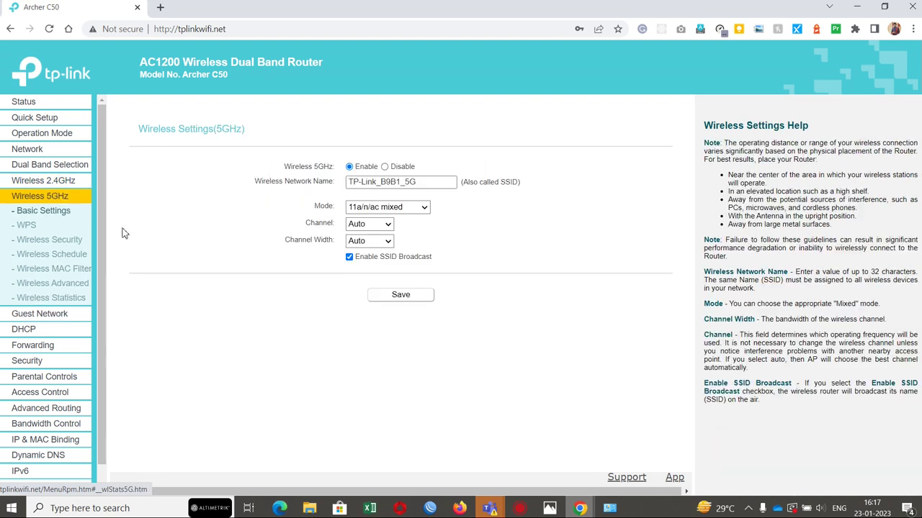
# Step: Replace the TP-Link part of the 5GHz network name with 'SreeBioadband'
pyautogui.click(389, 184)
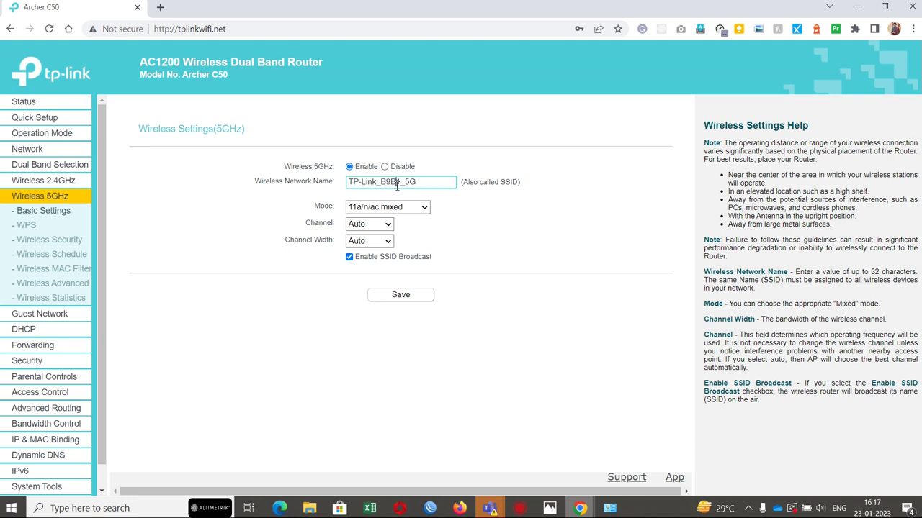
pyautogui.tripleClick(397, 186)
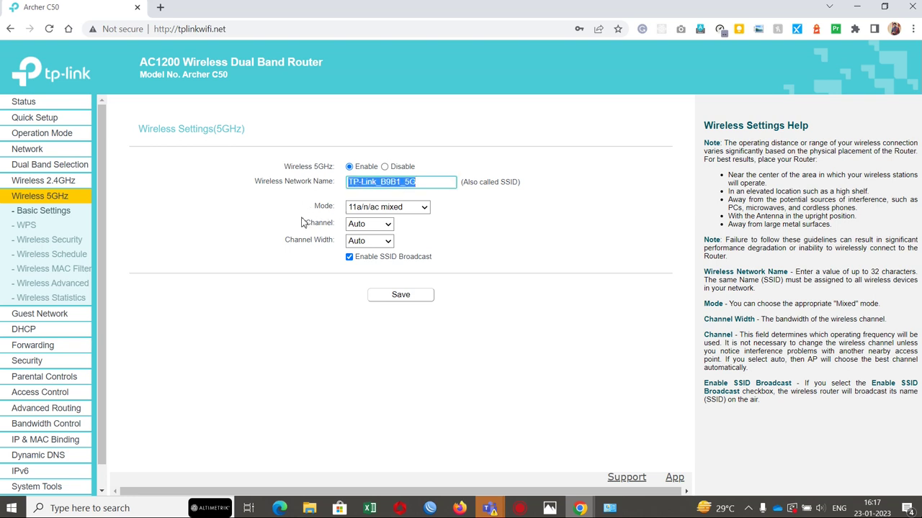
pyautogui.click(350, 182)
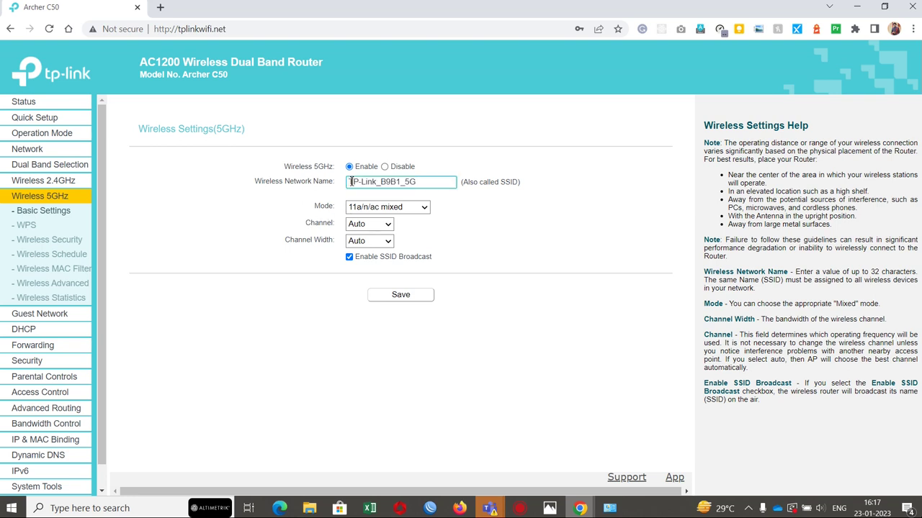
pyautogui.keyDown('shift'); pyautogui.click(376, 182); pyautogui.keyUp('shift')
pyautogui.write('SreeBi')
pyautogui.write('oadband')
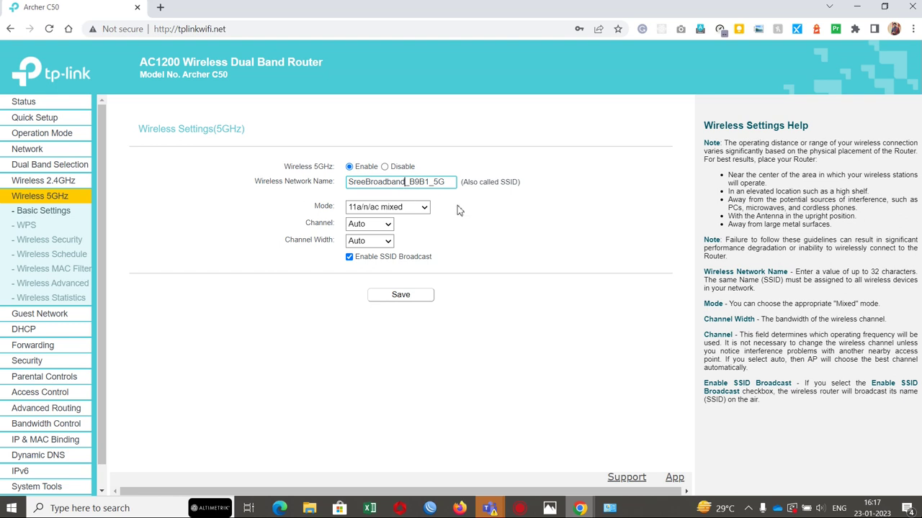
# Step: Review the 5GHz wireless security password, schedule and MAC filtering pages
pyautogui.click(49, 241)
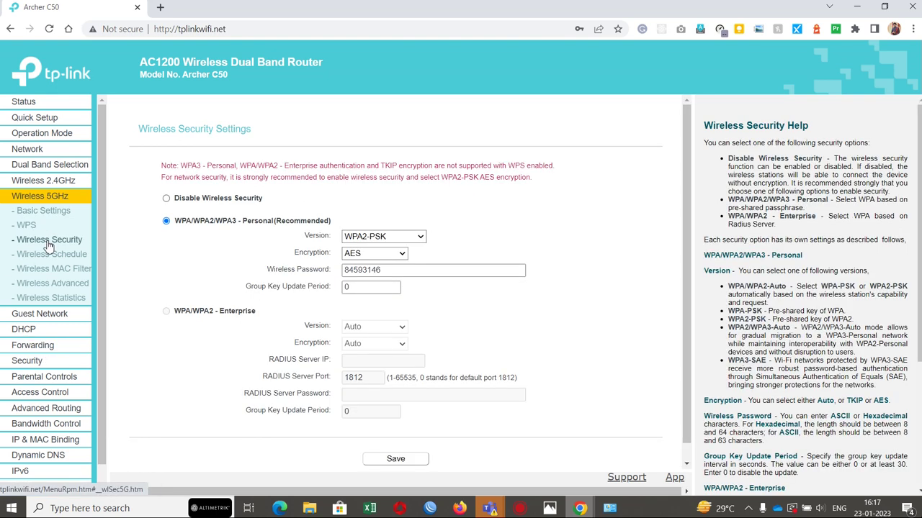
pyautogui.moveTo(383, 272); pyautogui.dragTo(316, 279)
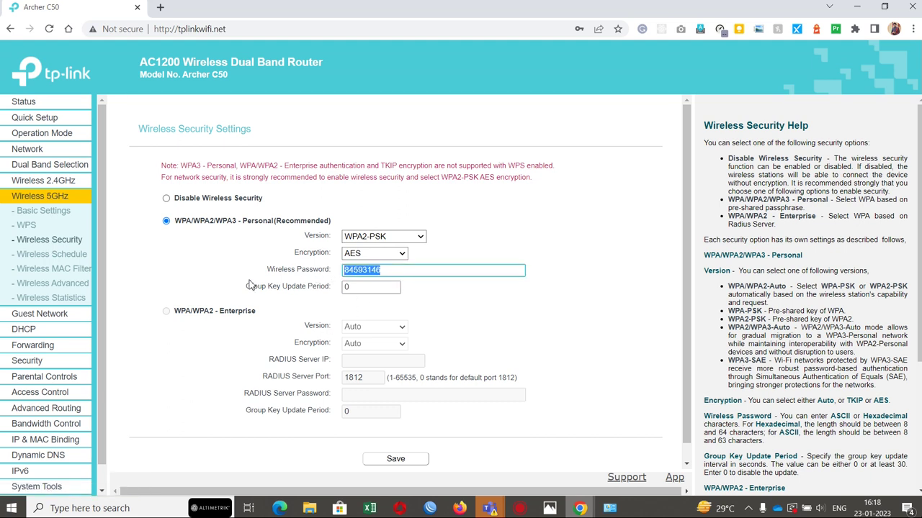
pyautogui.scroll(-1, 252, 286)
pyautogui.click(45, 261)
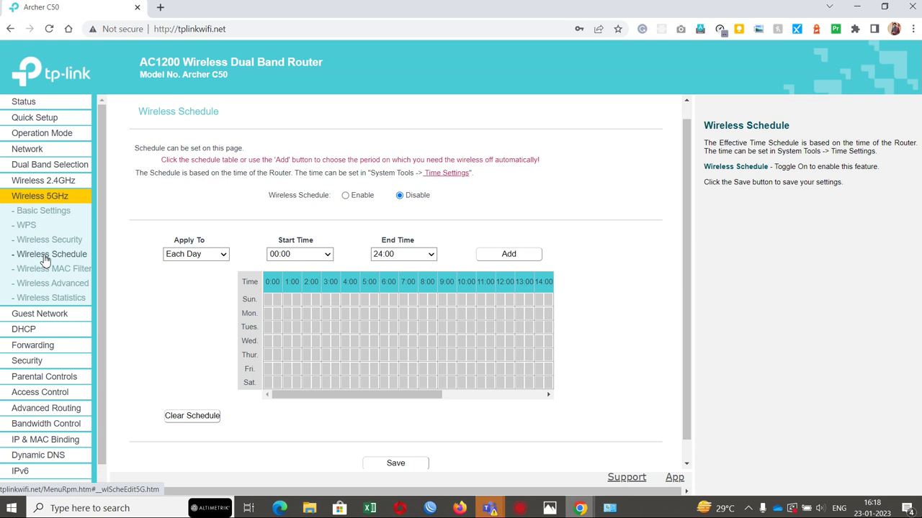
pyautogui.click(48, 270)
pyautogui.click(40, 314)
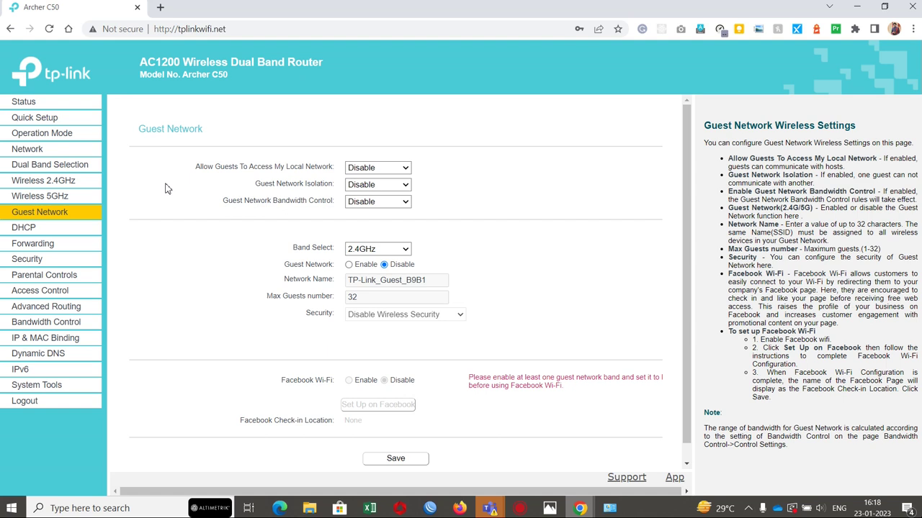
# Step: Set guest local access and isolation to Enable, bandwidth control Disable, and keep the 2.4GHz band
pyautogui.scroll(-1, 238, 252)
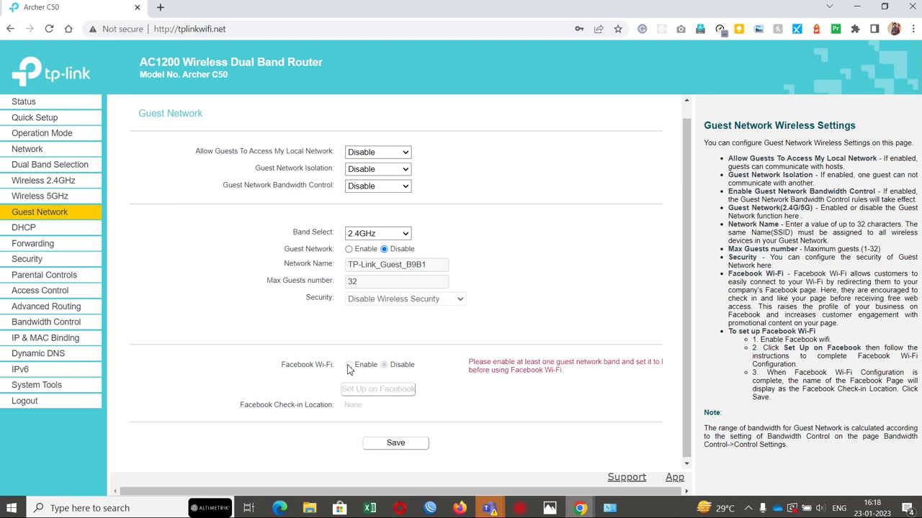
pyautogui.click(384, 152)
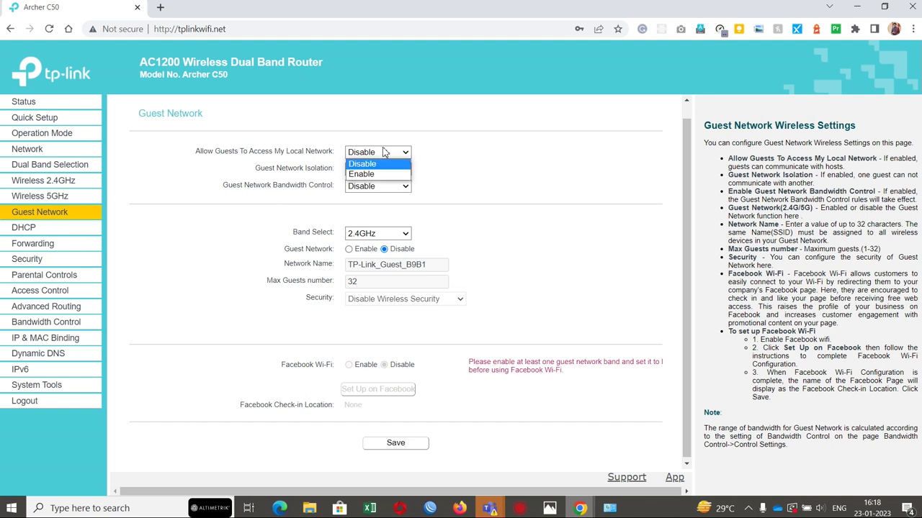
pyautogui.click(380, 174)
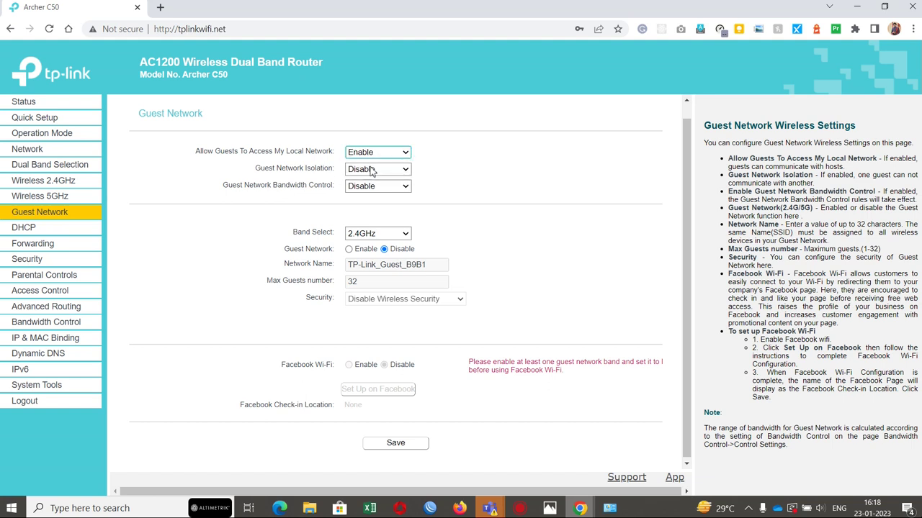
pyautogui.click(372, 170)
pyautogui.click(355, 191)
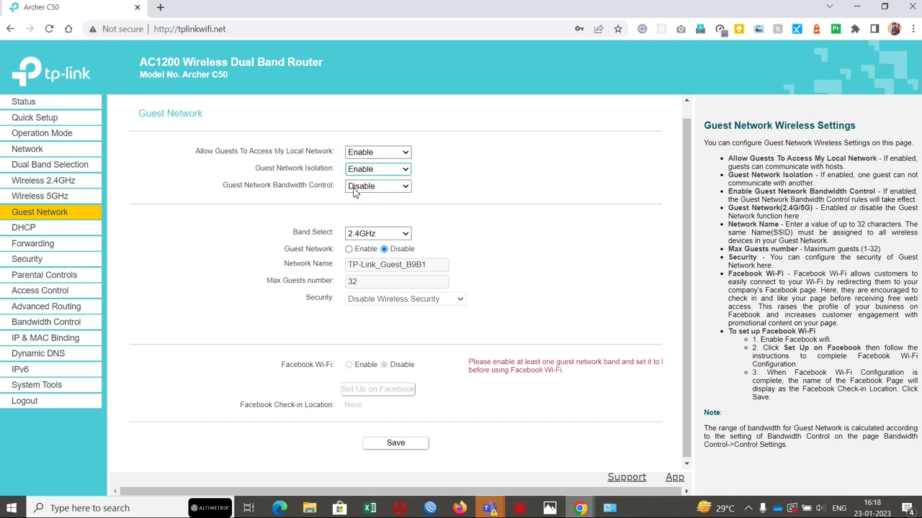
pyautogui.click(354, 189)
pyautogui.click(359, 209)
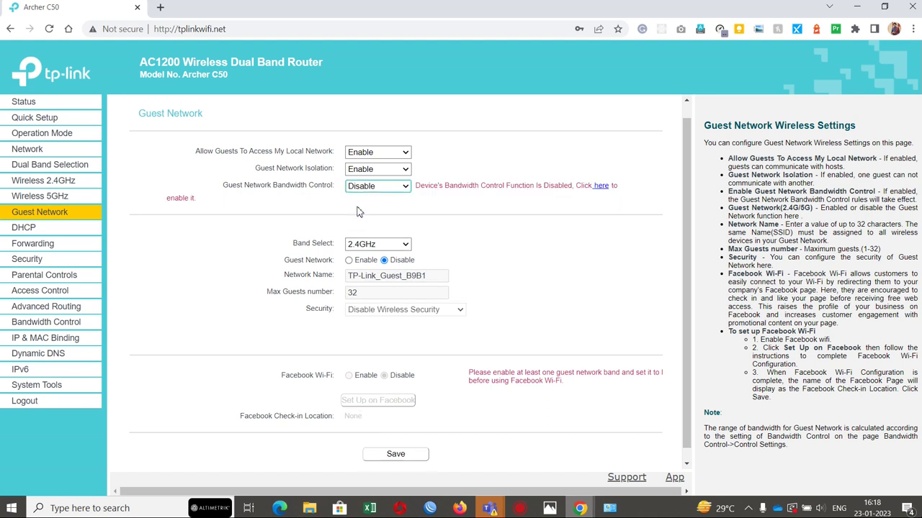
pyautogui.scroll(-1, 296, 241)
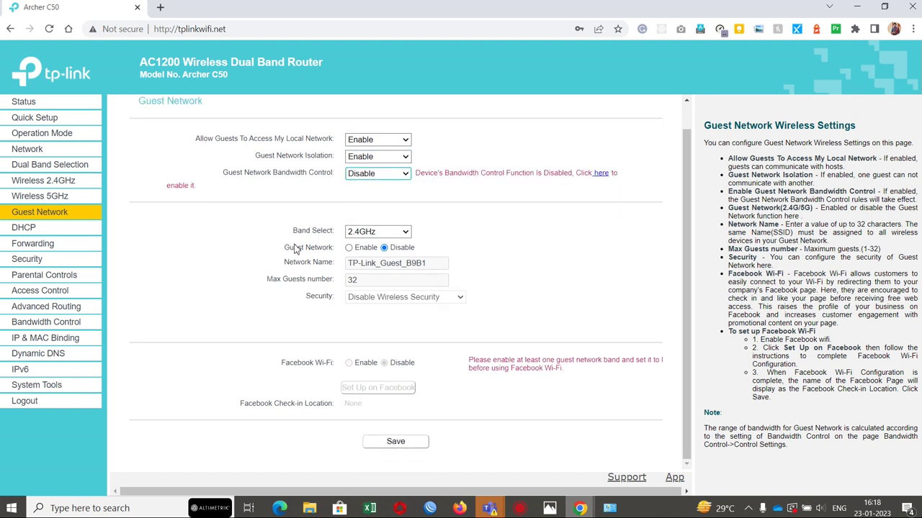
pyautogui.click(357, 231)
pyautogui.click(357, 234)
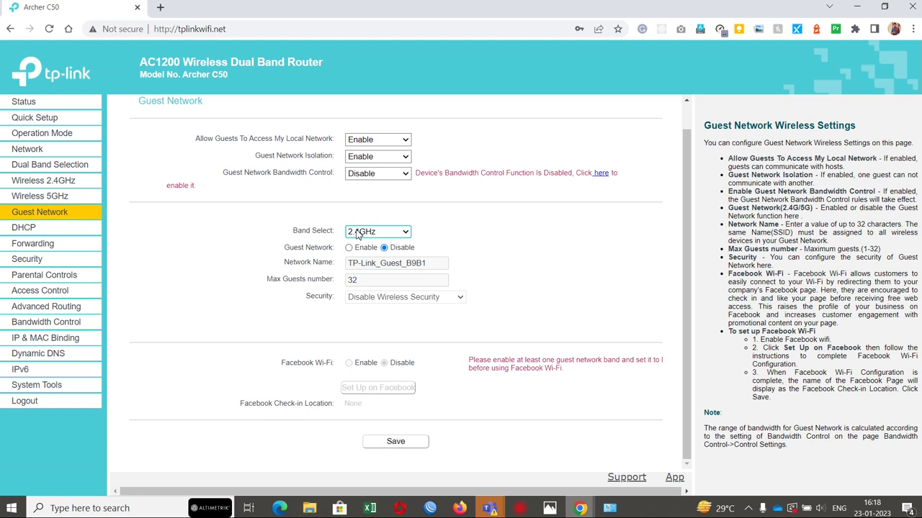
pyautogui.click(362, 302)
# Step: View the Egress Bandwidth on Bandwidth Control, then go back to Guest Network
pyautogui.click(603, 173)
pyautogui.click(382, 192)
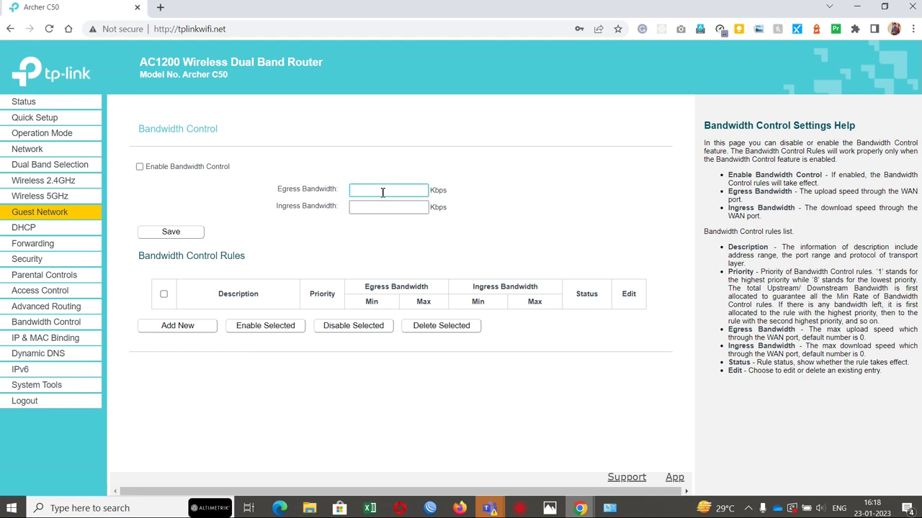
pyautogui.click(49, 221)
# Step: Set Allow Guests To Access My Local Network and Guest Network Isolation to Enable, Bandwidth Control Disable, and save
pyautogui.scroll(-1, 351, 327)
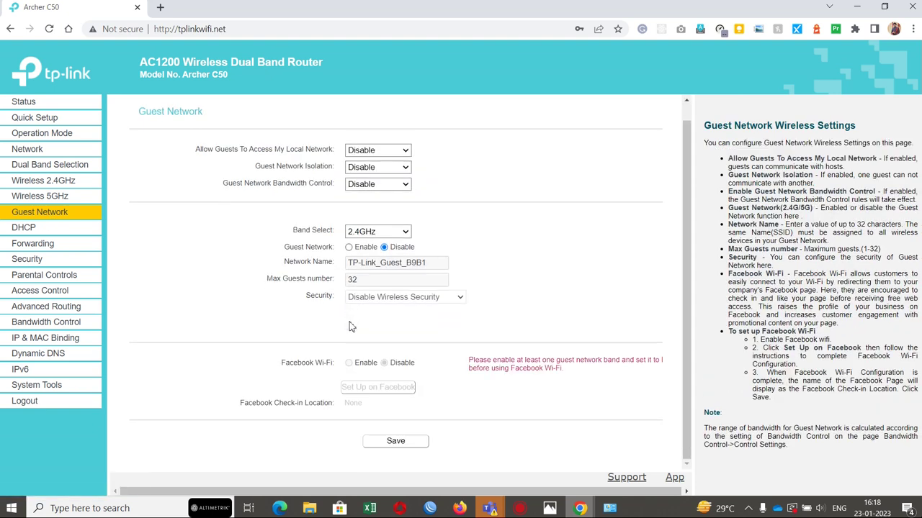
pyautogui.click(395, 151)
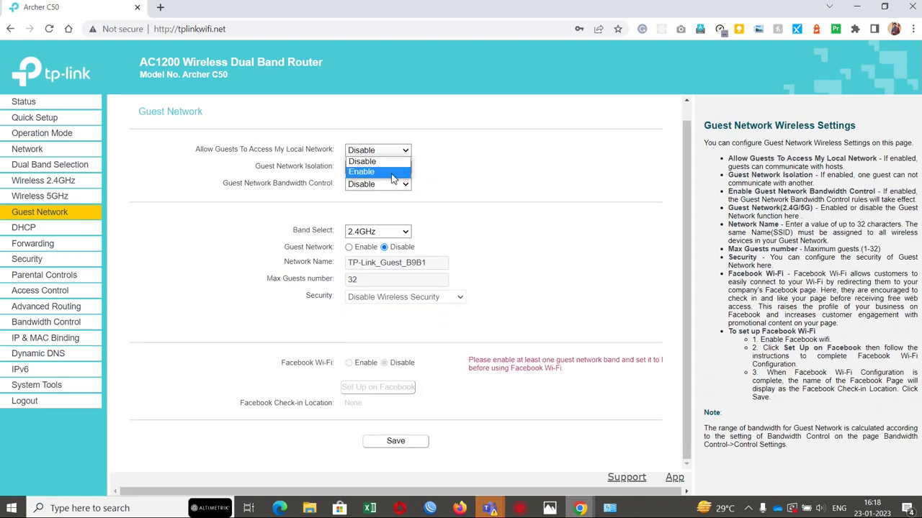
pyautogui.click(393, 173)
pyautogui.click(392, 167)
pyautogui.click(382, 190)
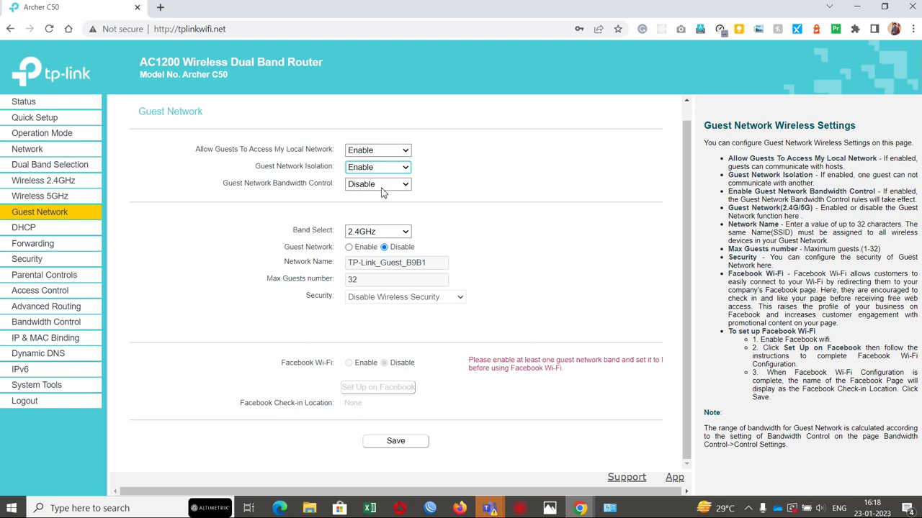
pyautogui.click(382, 189)
pyautogui.click(384, 207)
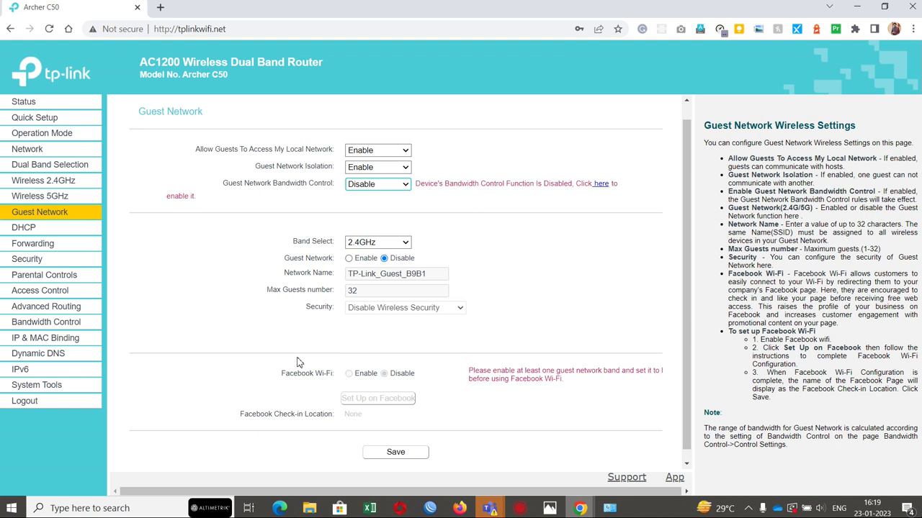
pyautogui.click(413, 453)
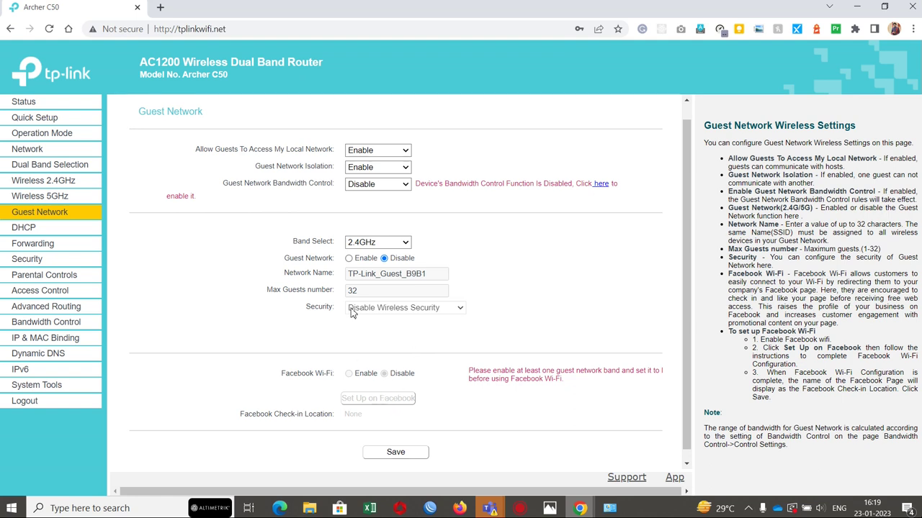
pyautogui.scroll(-1, 353, 313)
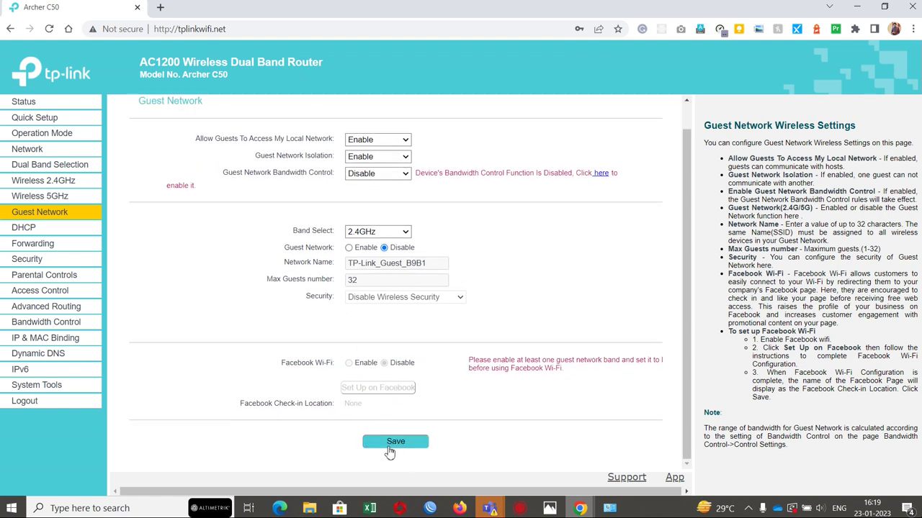
pyautogui.click(392, 443)
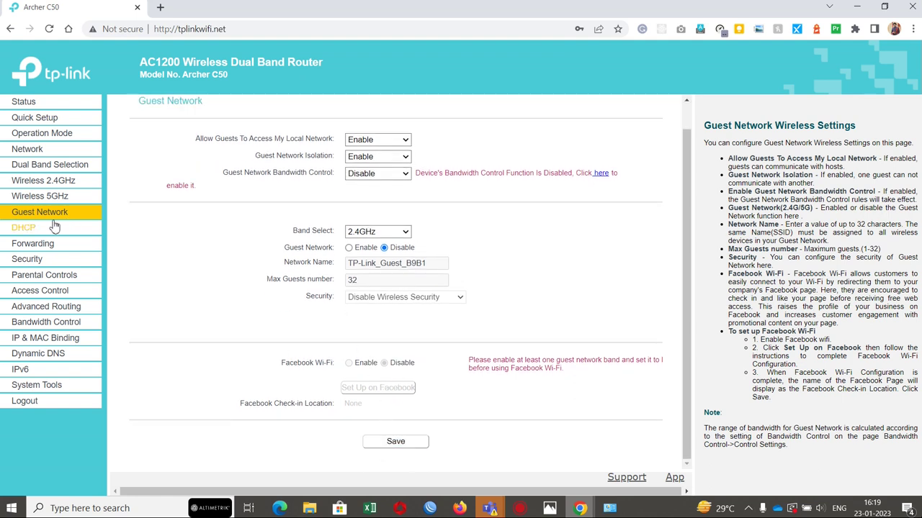
# Step: Keep guest local access enabled and bandwidth control disabled, and move the guest network to 5GHz
pyautogui.click(40, 197)
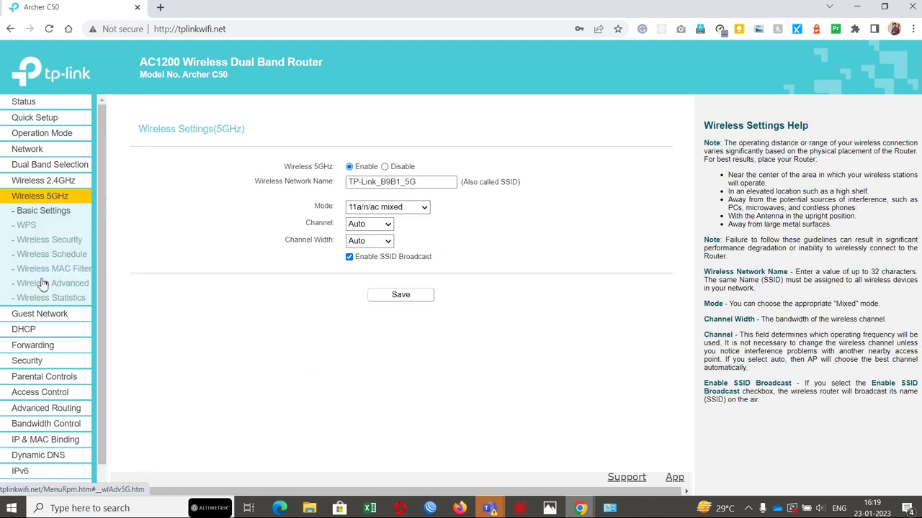
pyautogui.click(54, 316)
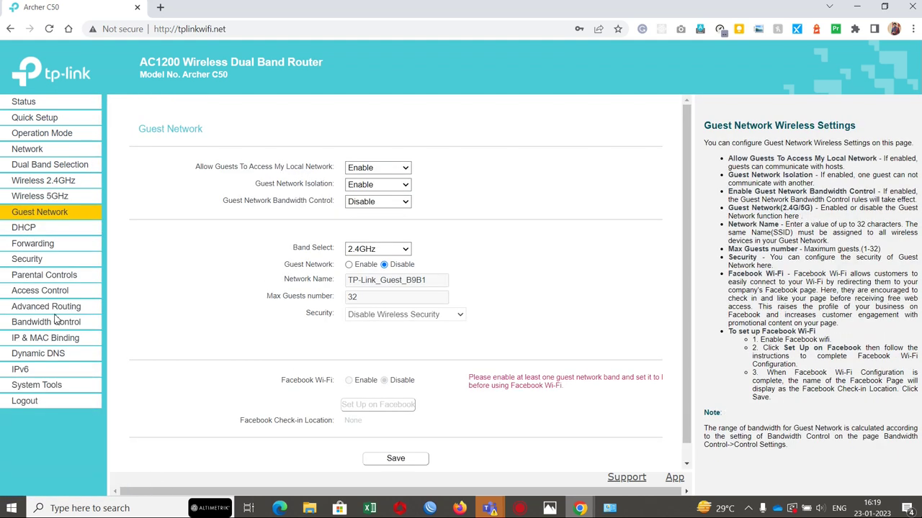
pyautogui.click(377, 170)
pyautogui.click(459, 171)
pyautogui.click(400, 205)
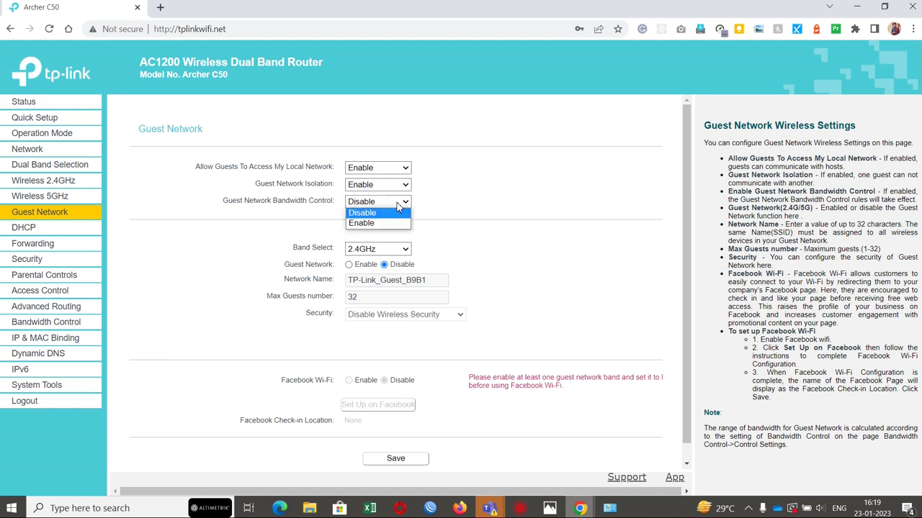
pyautogui.click(435, 201)
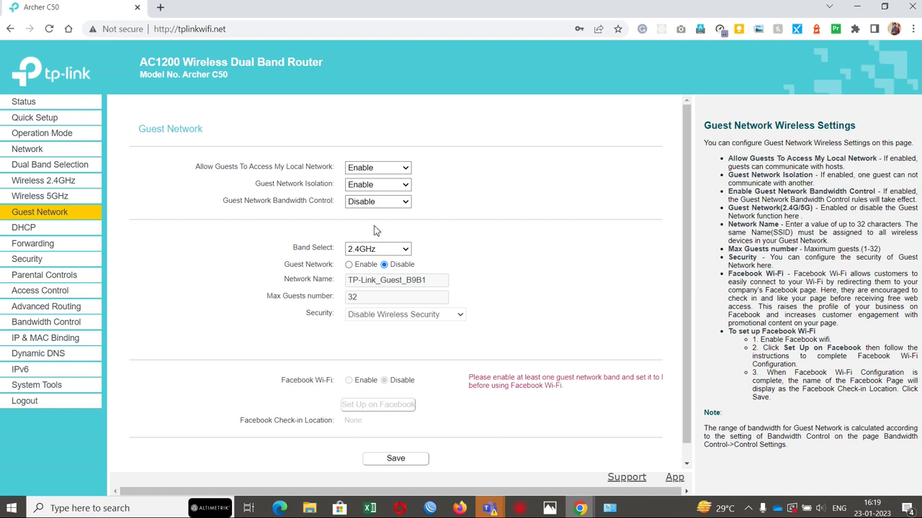
pyautogui.click(369, 252)
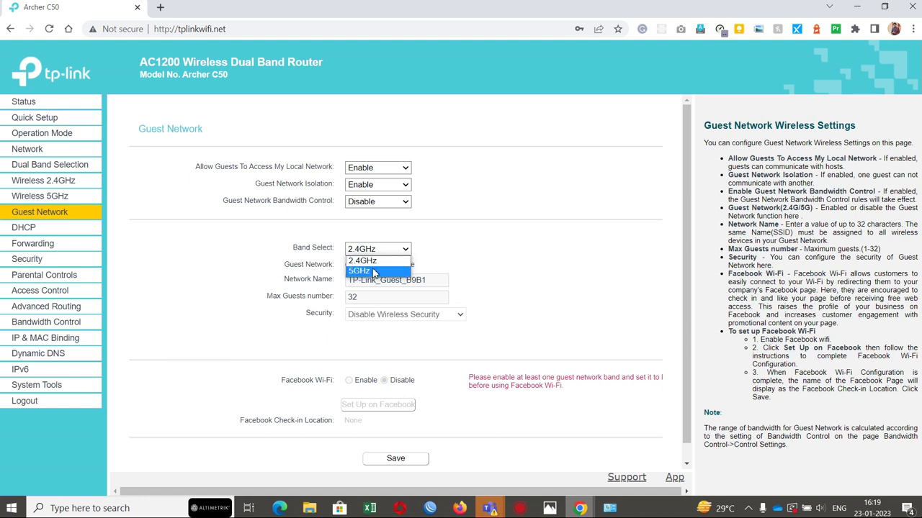
pyautogui.click(375, 272)
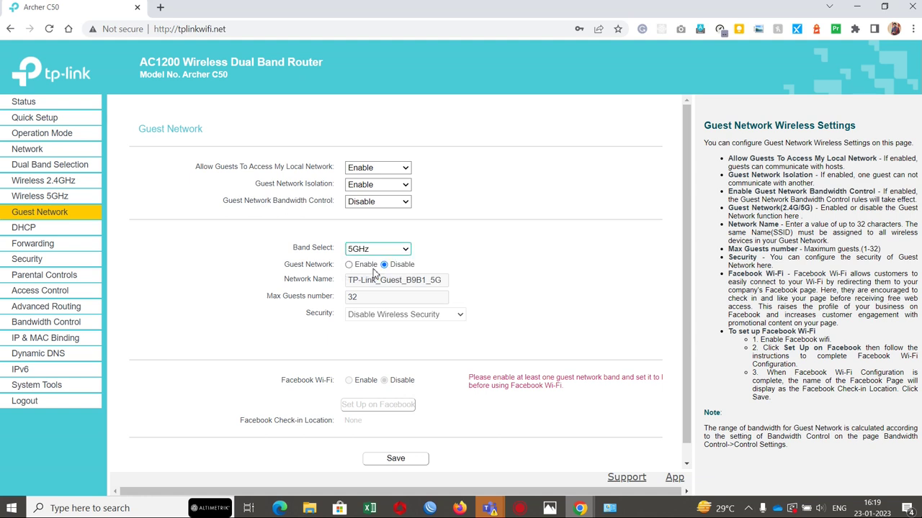
# Step: Enable the 5GHz guest network and Facebook Wi-Fi, then launch Set Up on Facebook
pyautogui.click(349, 265)
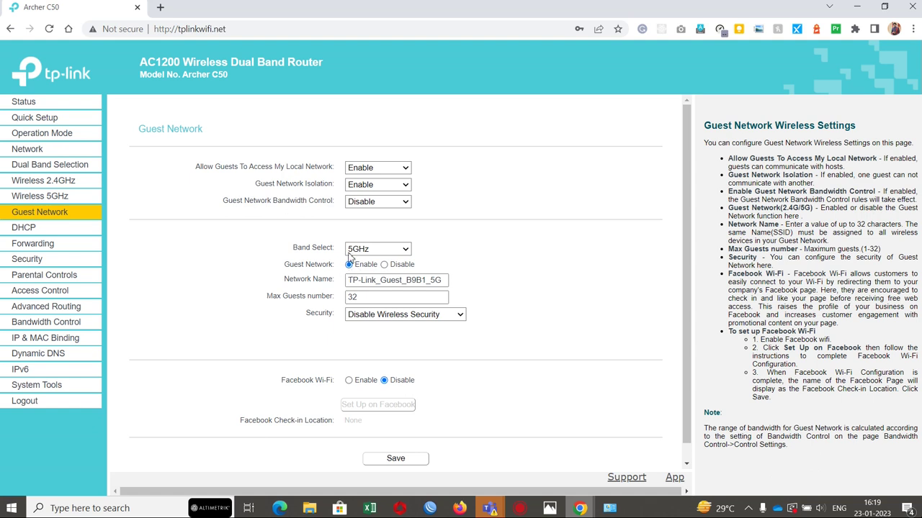
pyautogui.moveTo(296, 250); pyautogui.dragTo(337, 335)
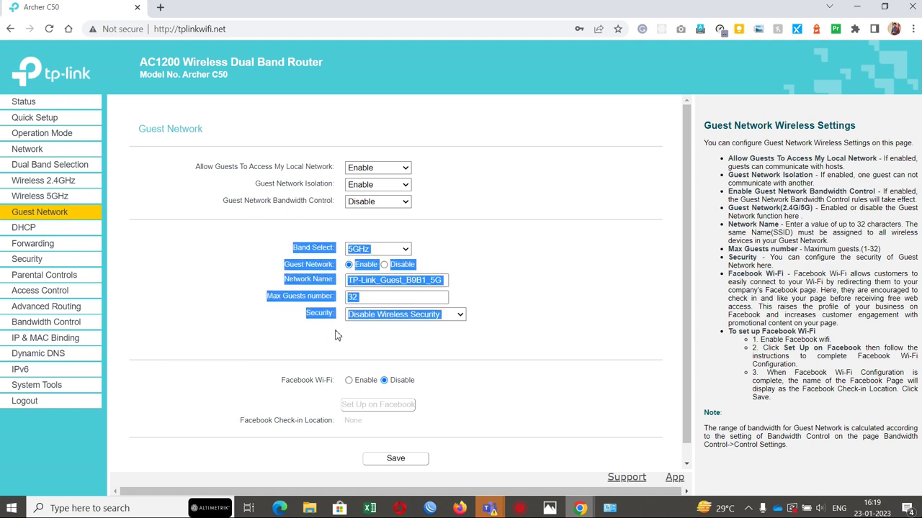
pyautogui.moveTo(289, 380); pyautogui.dragTo(443, 417)
pyautogui.click(442, 418)
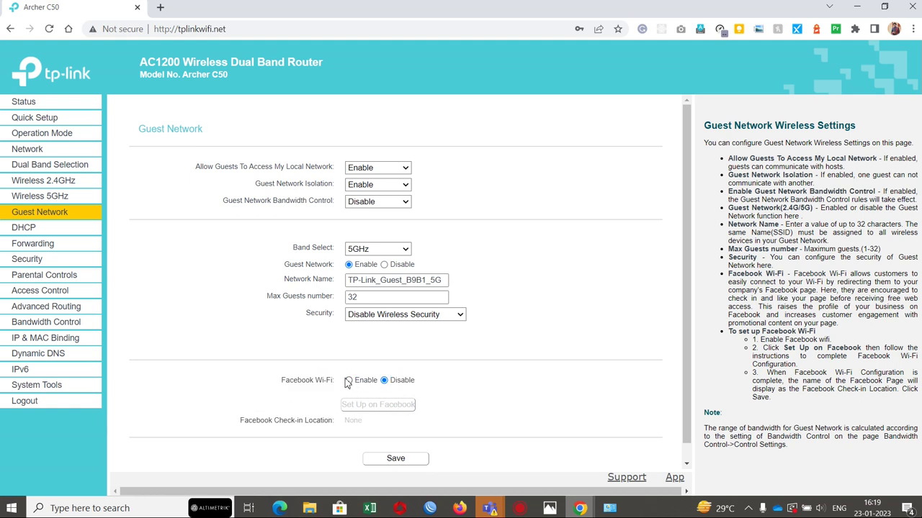
pyautogui.click(385, 265)
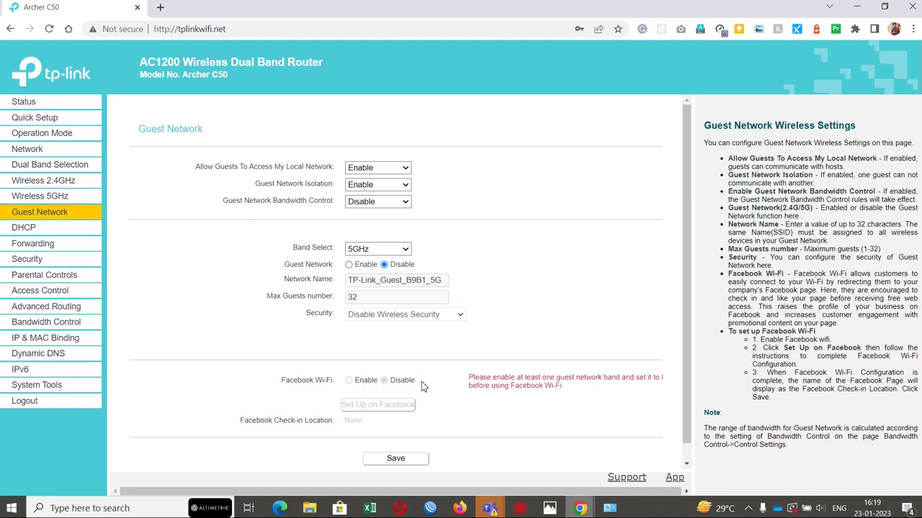
pyautogui.moveTo(422, 387); pyautogui.dragTo(278, 390)
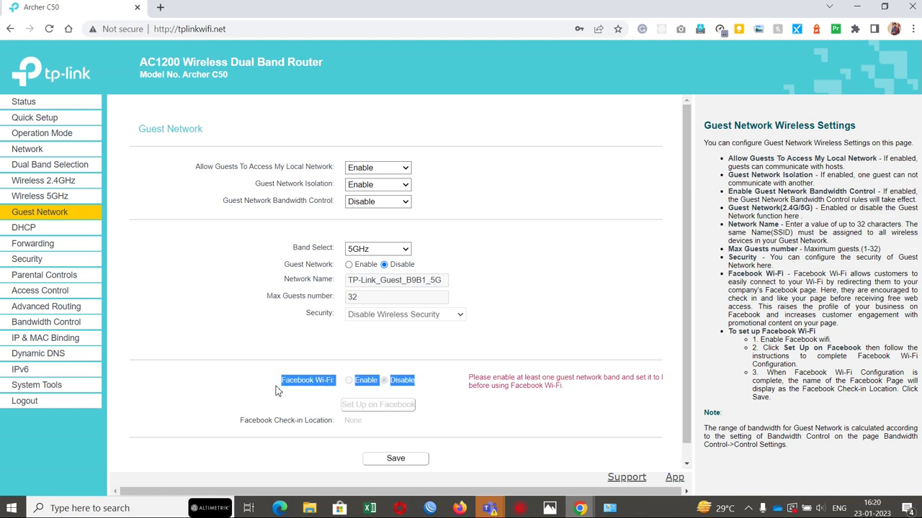
pyautogui.click(278, 391)
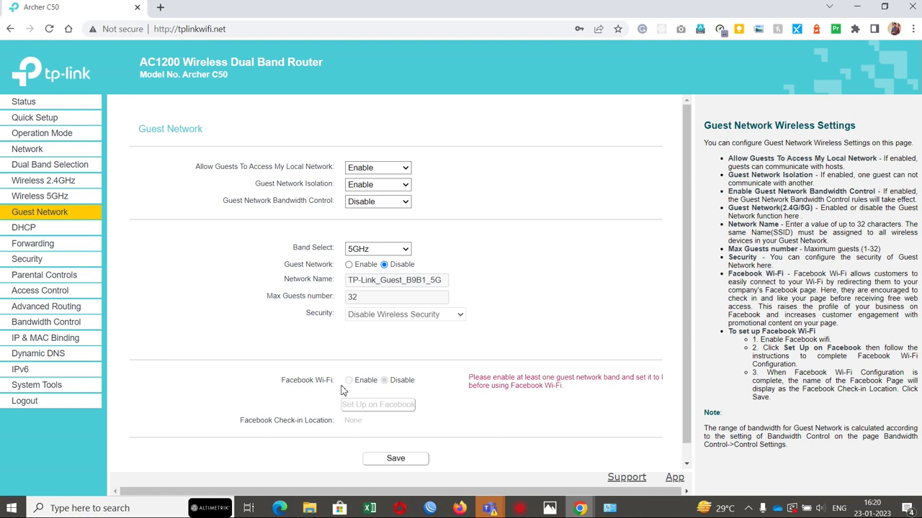
pyautogui.click(349, 265)
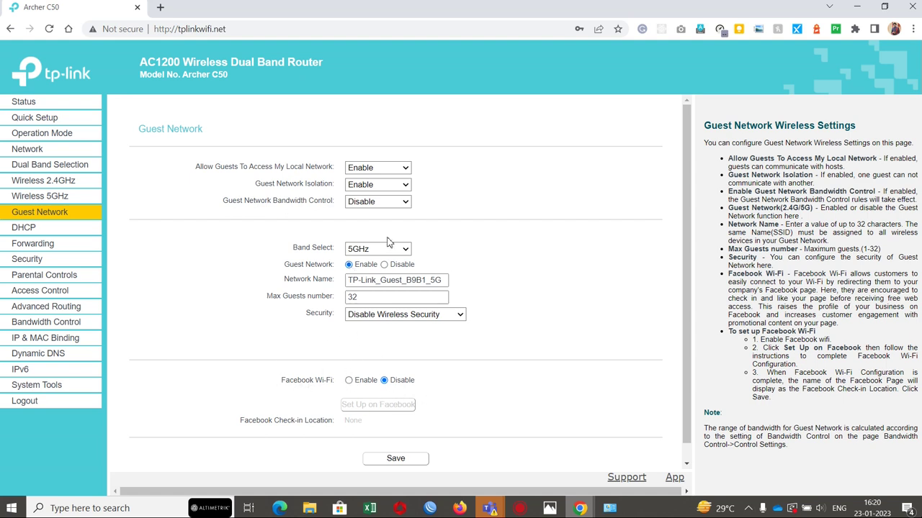
pyautogui.click(350, 382)
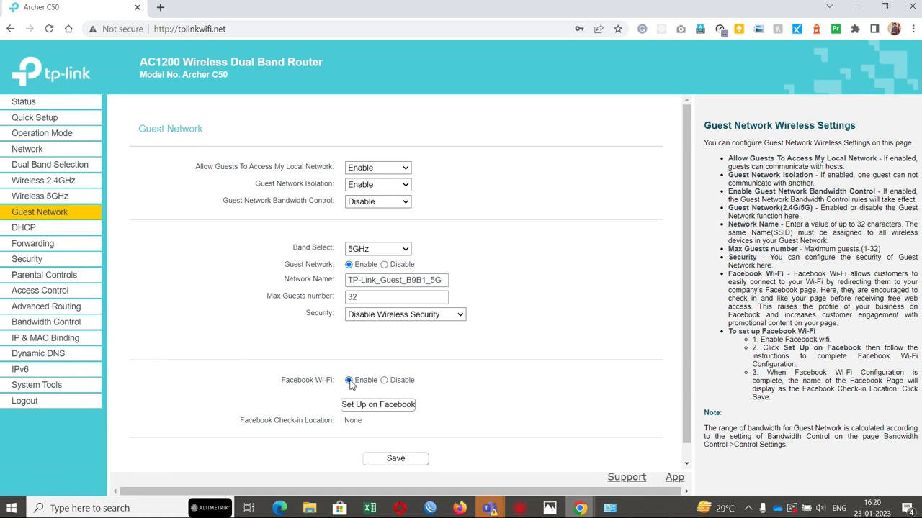
pyautogui.click(368, 406)
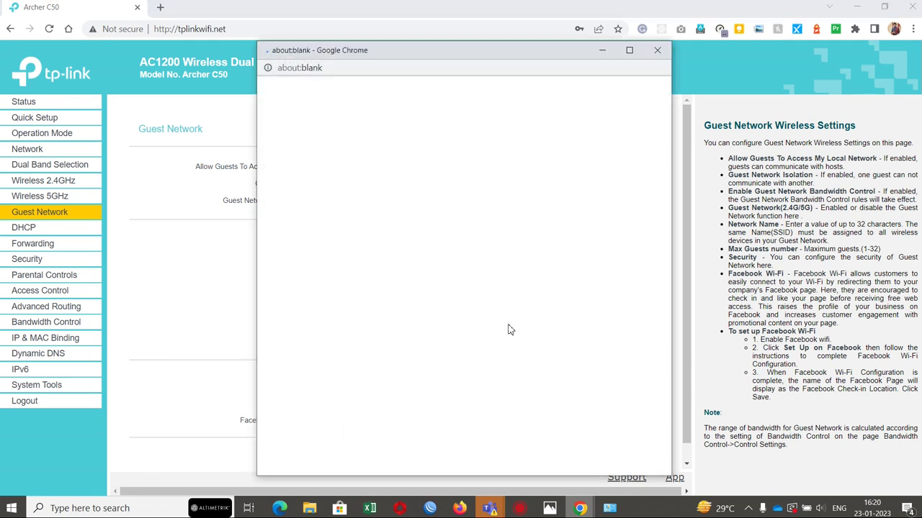
# Step: Retry Set Up on Facebook, closing the failed about:blank windows, then go to DHCP Settings
pyautogui.moveTo(478, 55); pyautogui.dragTo(677, 48)
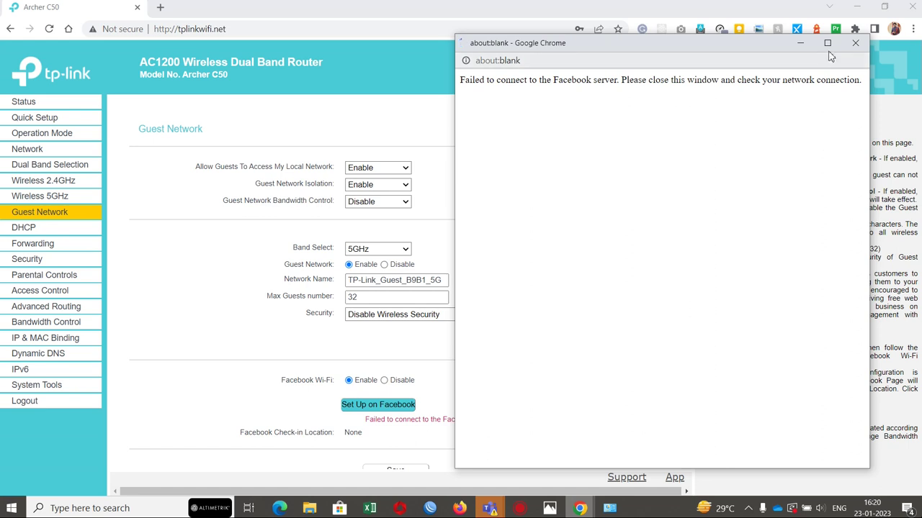
pyautogui.click(855, 44)
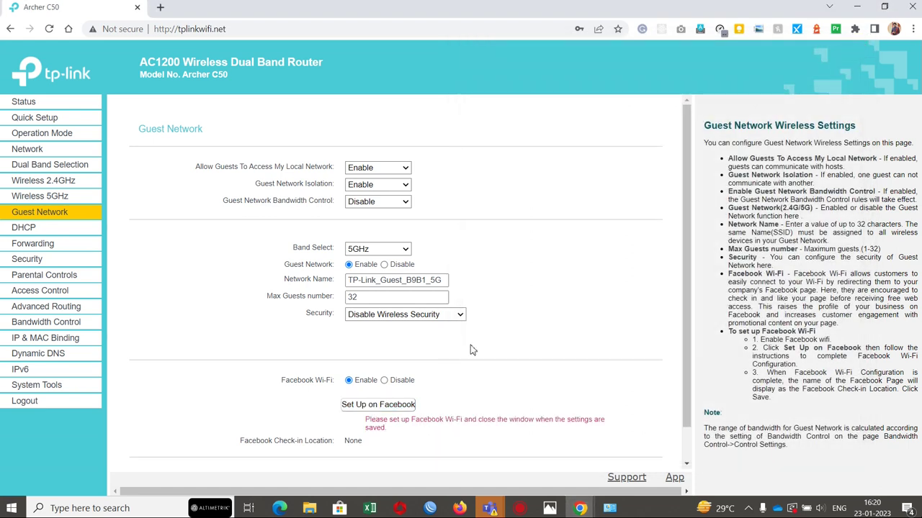
pyautogui.scroll(-1, 469, 349)
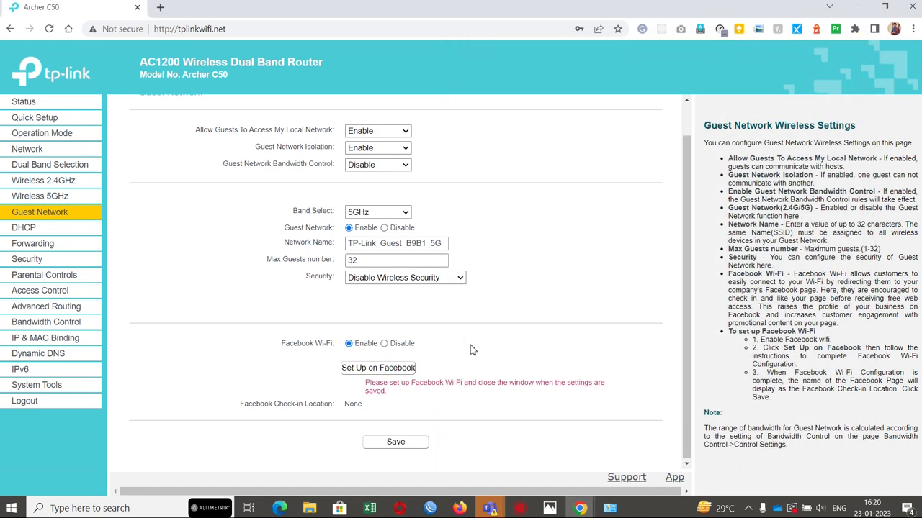
pyautogui.click(388, 368)
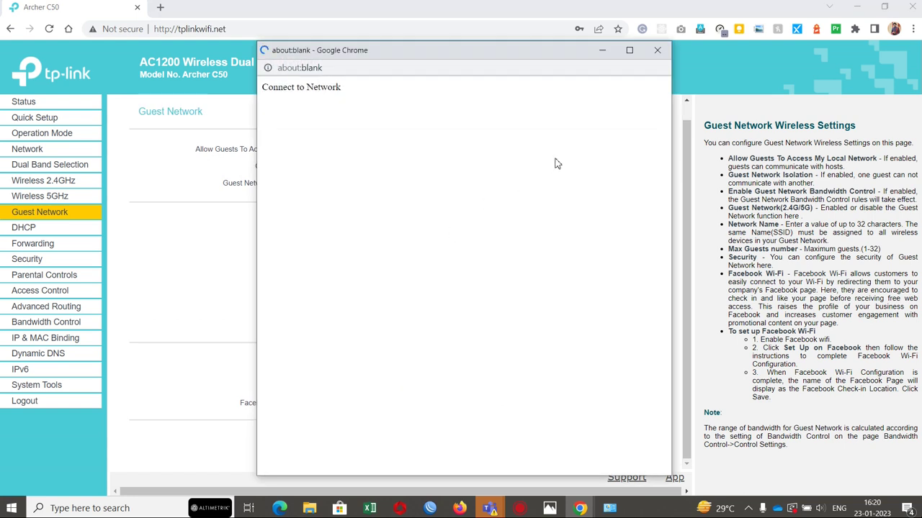
pyautogui.click(656, 49)
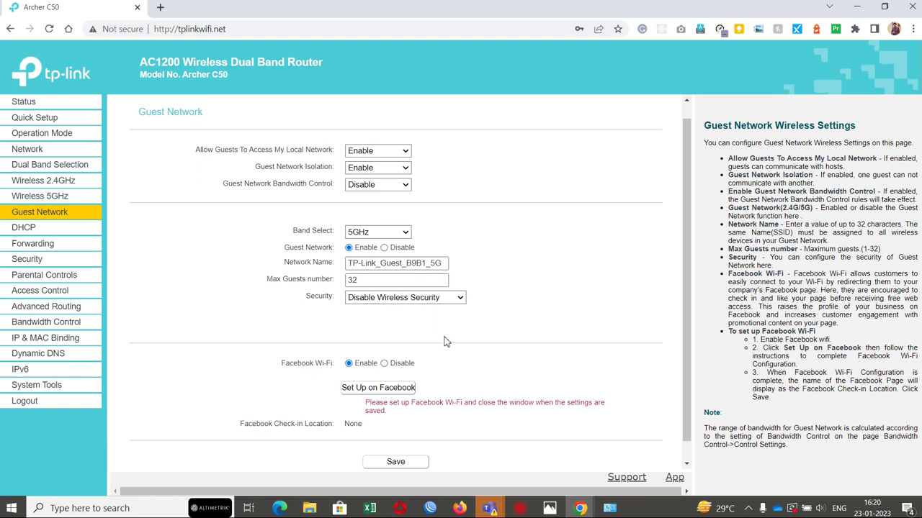
pyautogui.scroll(-1, 481, 354)
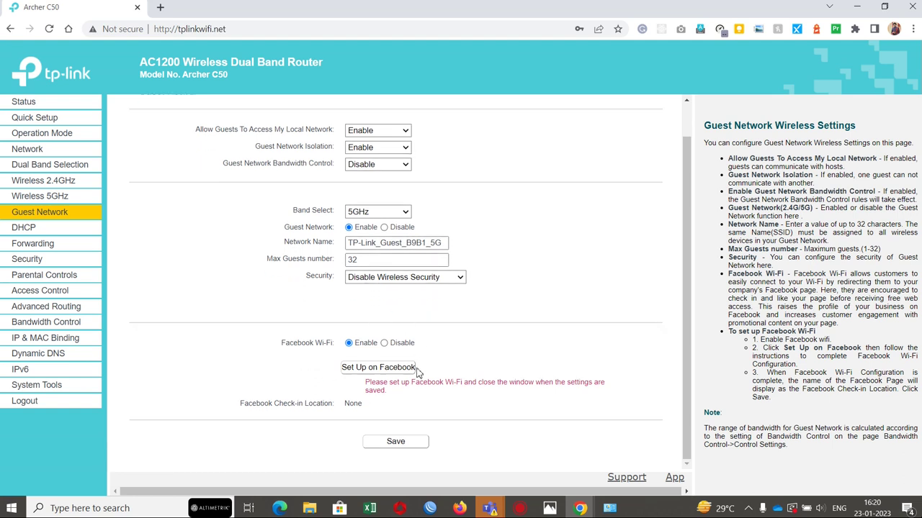
pyautogui.click(388, 369)
pyautogui.scroll(1, 454, 313)
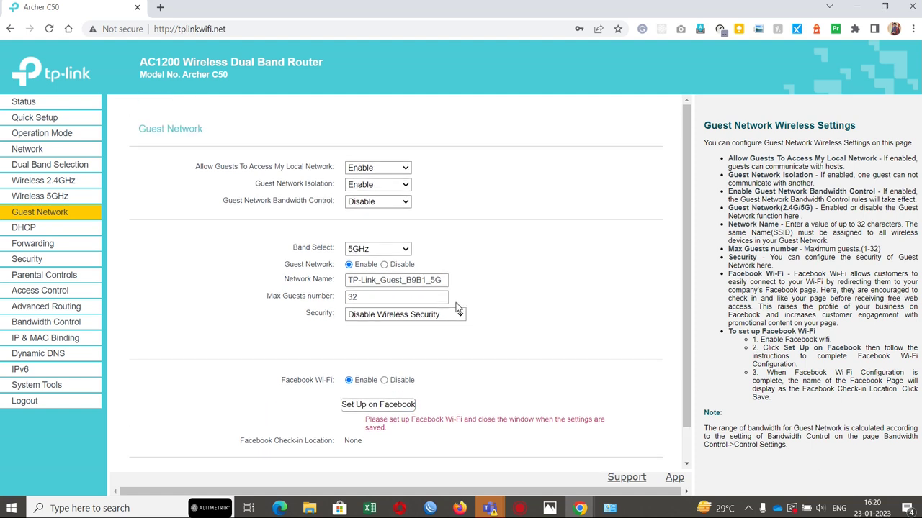
pyautogui.click(23, 228)
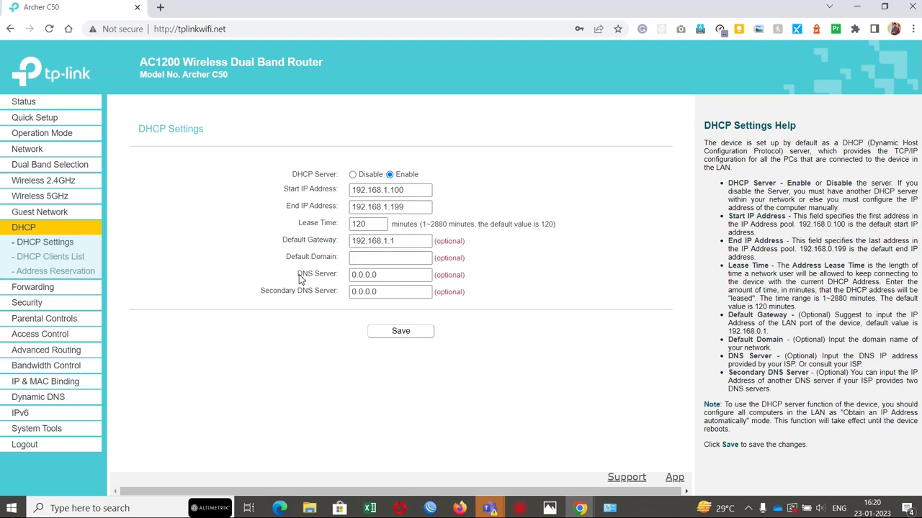
# Step: In DHCP Settings, replace the primary DNS Server with 8.8.8.8 and enter Secondary DNS 8.8.4.4
pyautogui.moveTo(301, 276); pyautogui.dragTo(403, 293)
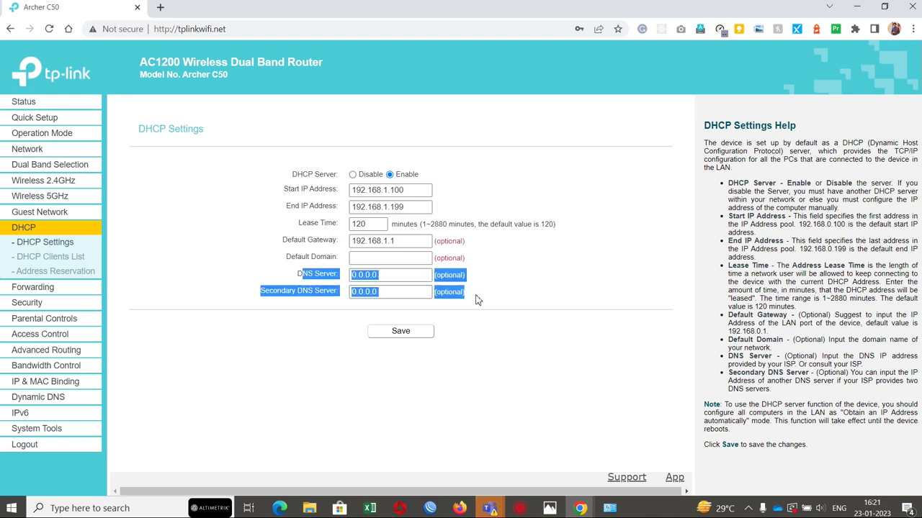
pyautogui.doubleClick(363, 283)
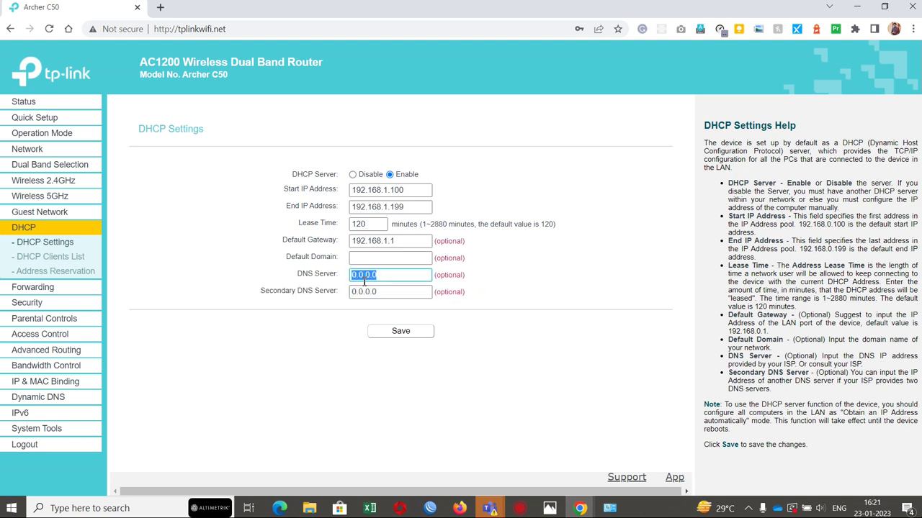
pyautogui.write('8.8.8.8')
pyautogui.press('Tab')
pyautogui.write('8.8.4.4')
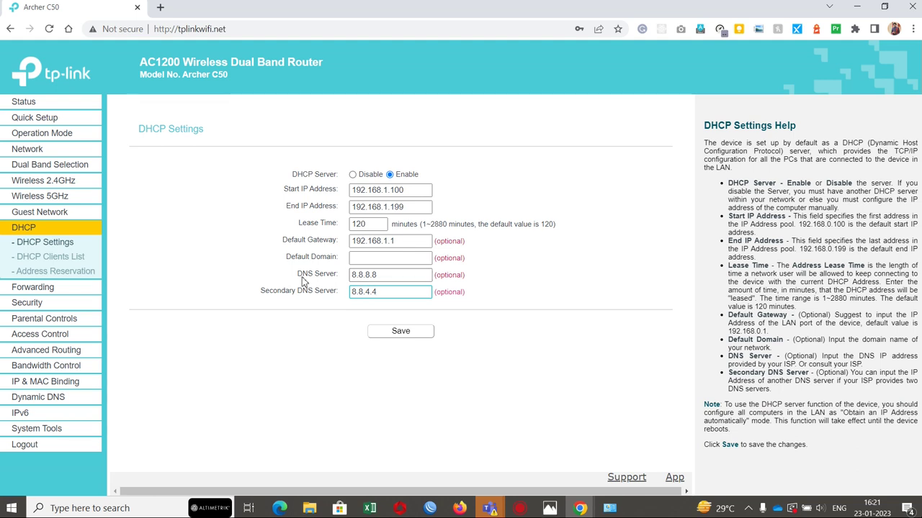
pyautogui.moveTo(301, 280); pyautogui.dragTo(468, 296)
pyautogui.click(469, 298)
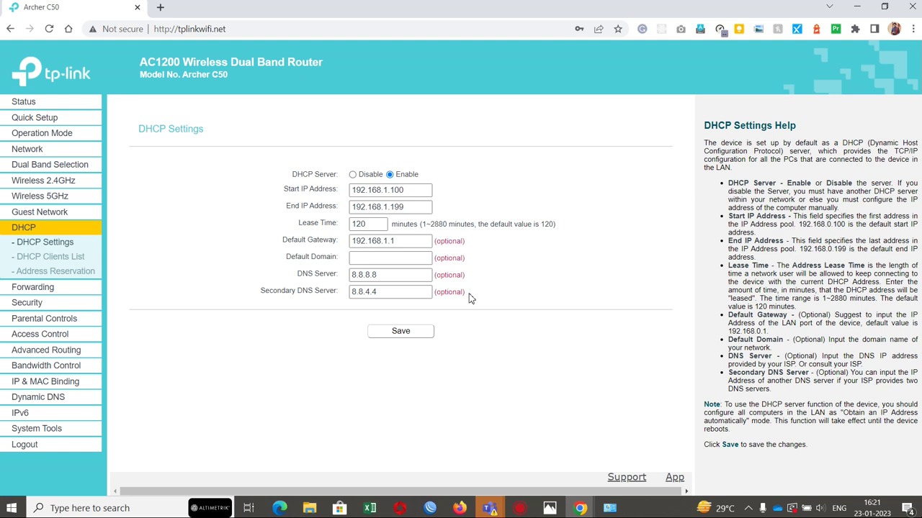
# Step: Browse the Forwarding, Security, Advanced Routing and Bandwidth Control pages, finishing on Network's WAN Settings
pyautogui.click(28, 288)
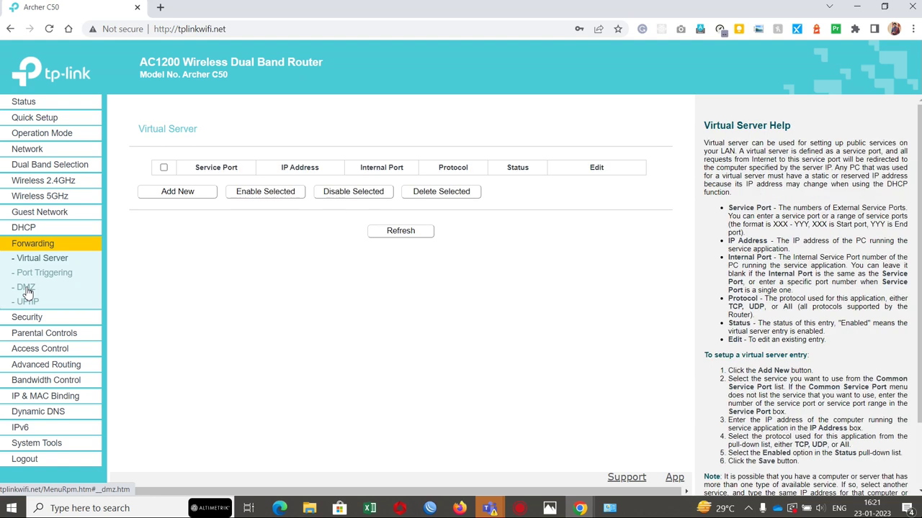
pyautogui.click(28, 318)
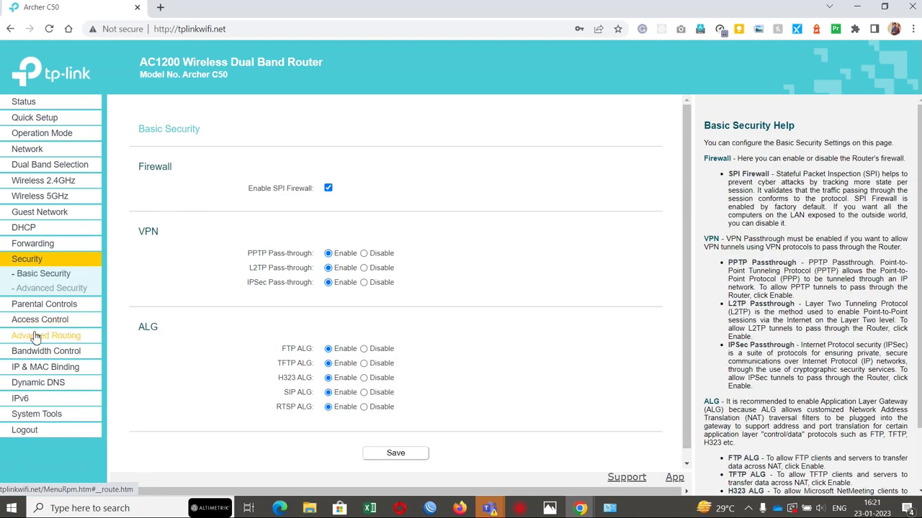
pyautogui.click(36, 337)
pyautogui.click(37, 350)
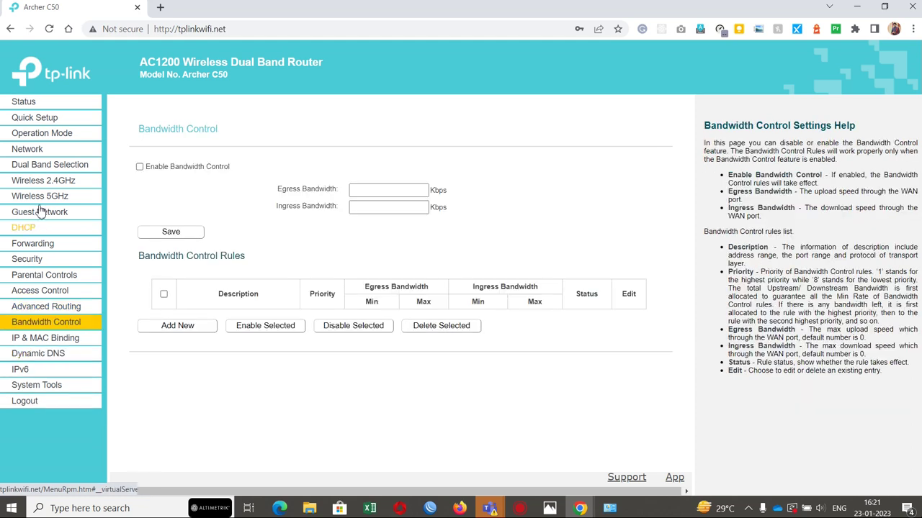
pyautogui.click(29, 149)
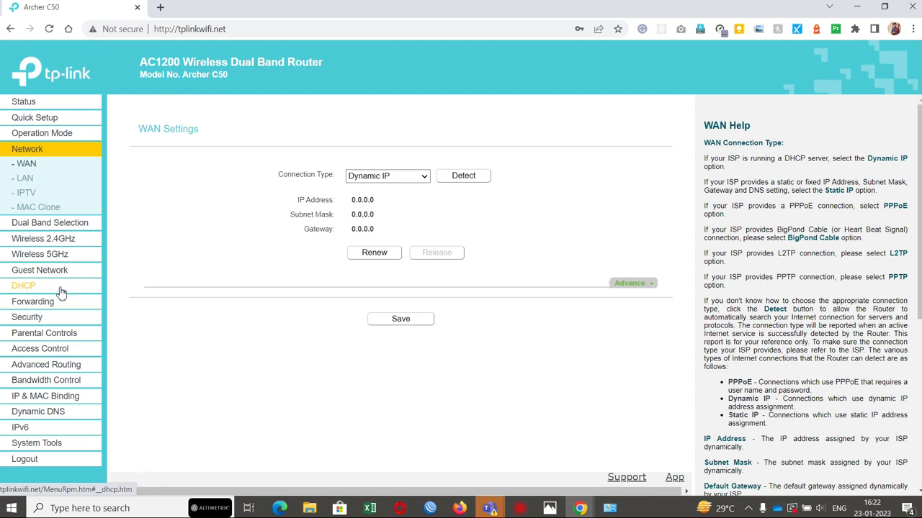
# Step: Return to the Quick Setup - Start page from the left menu
pyautogui.click(57, 119)
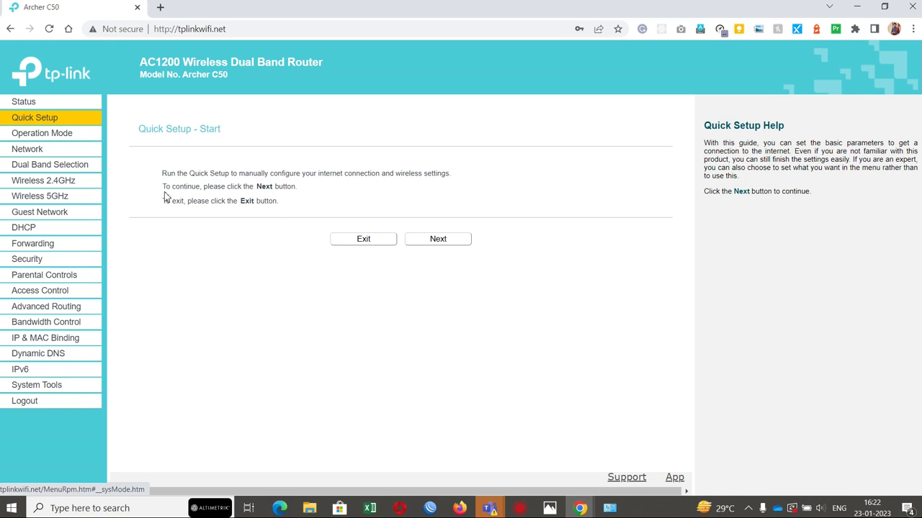